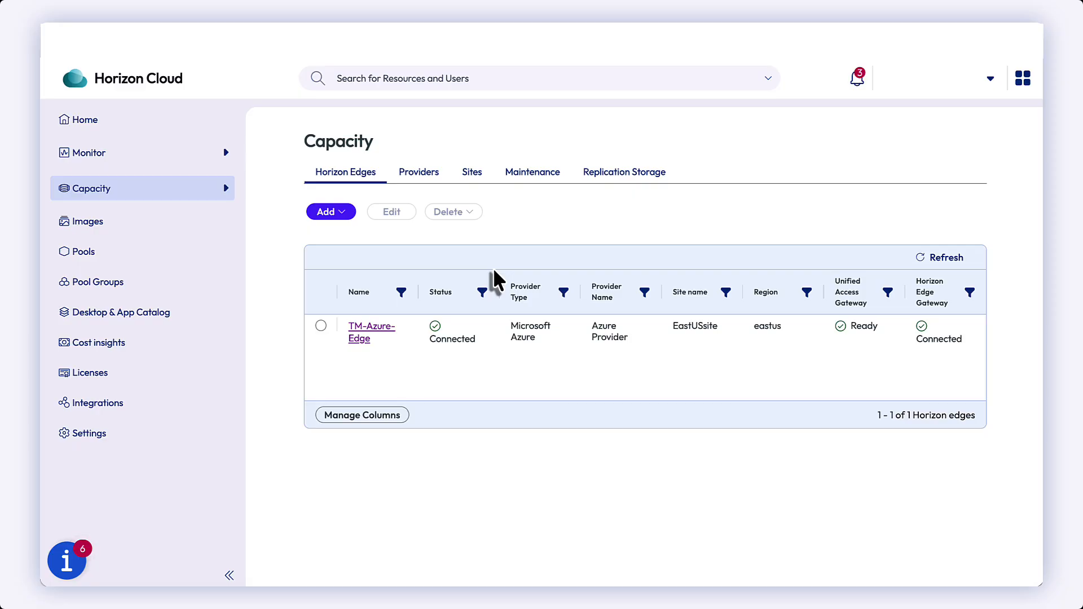
{"action": "left_click", "coordinate": [86, 121]}
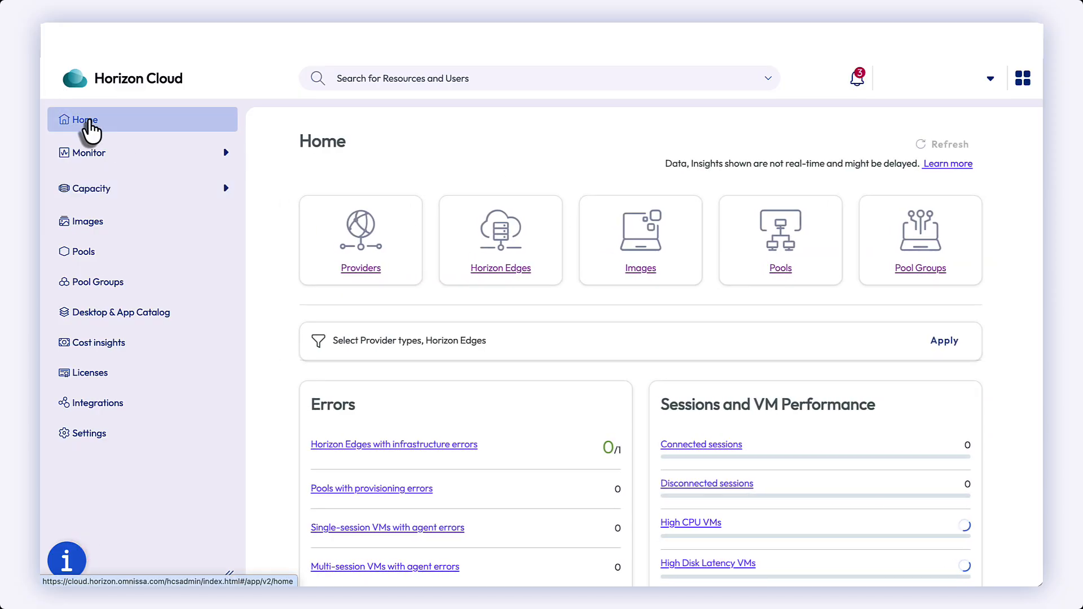
{"action": "left_click", "coordinate": [645, 268]}
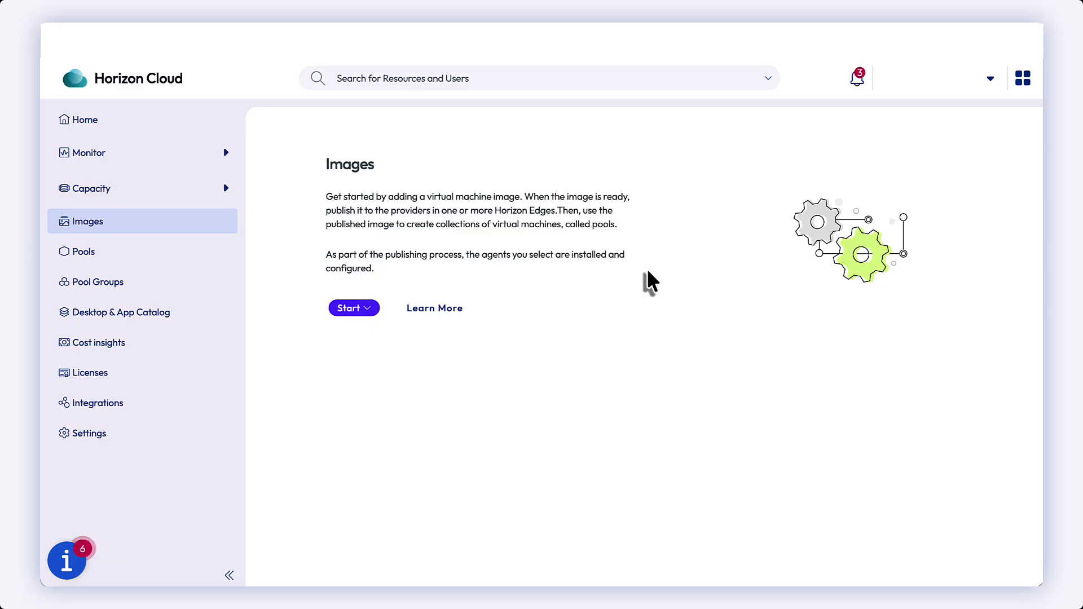
{"action": "left_click", "coordinate": [105, 127]}
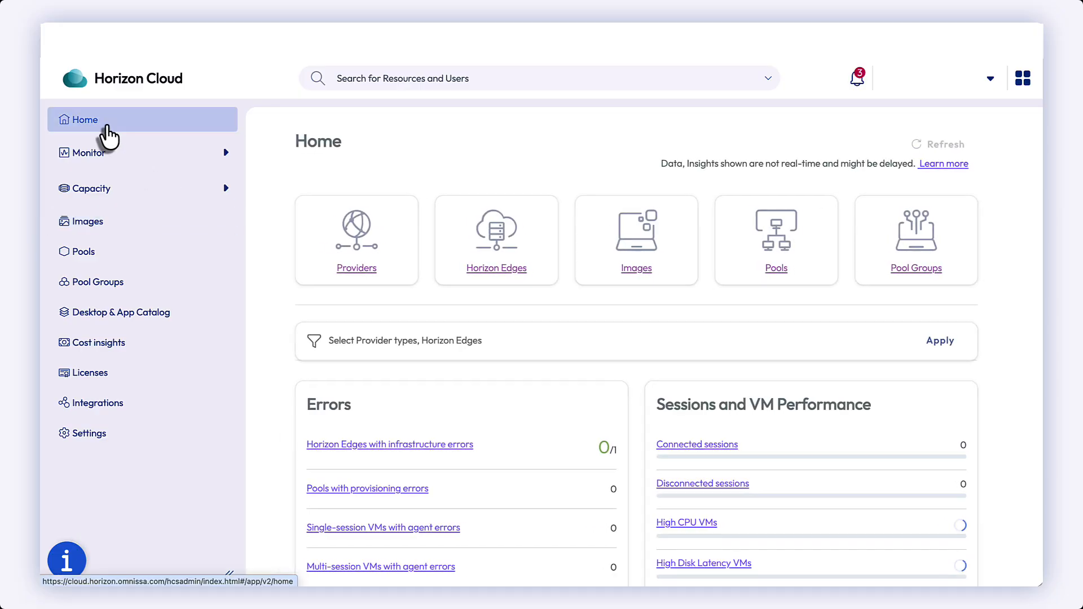
Step: Go to the Images page and start adding a Horizon Cloud image for Microsoft Azure
{"action": "left_click", "coordinate": [97, 223]}
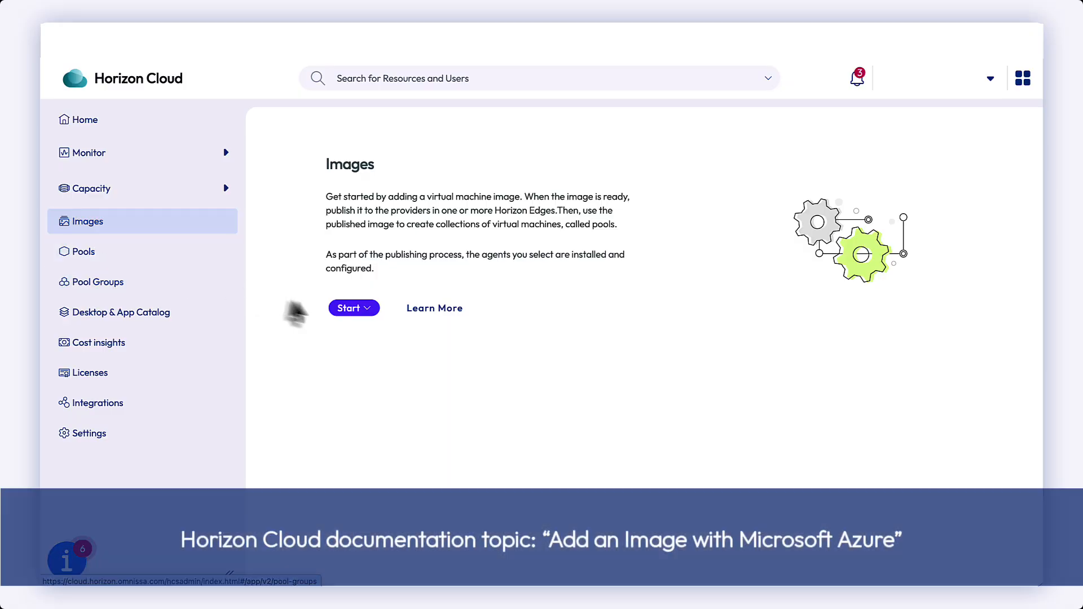
{"action": "left_click", "coordinate": [349, 307]}
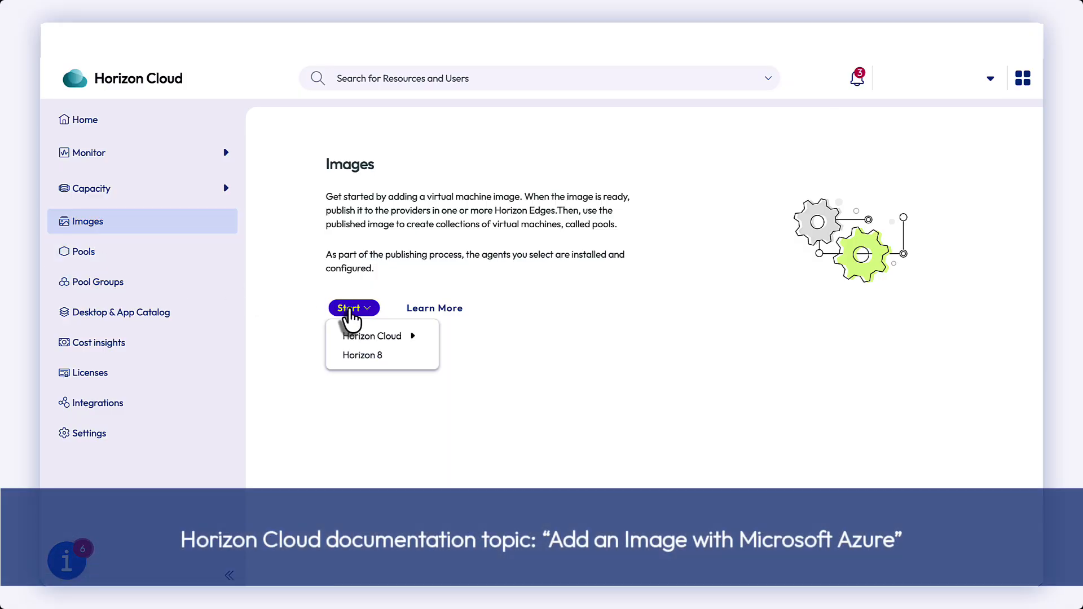
{"action": "left_click", "coordinate": [360, 338]}
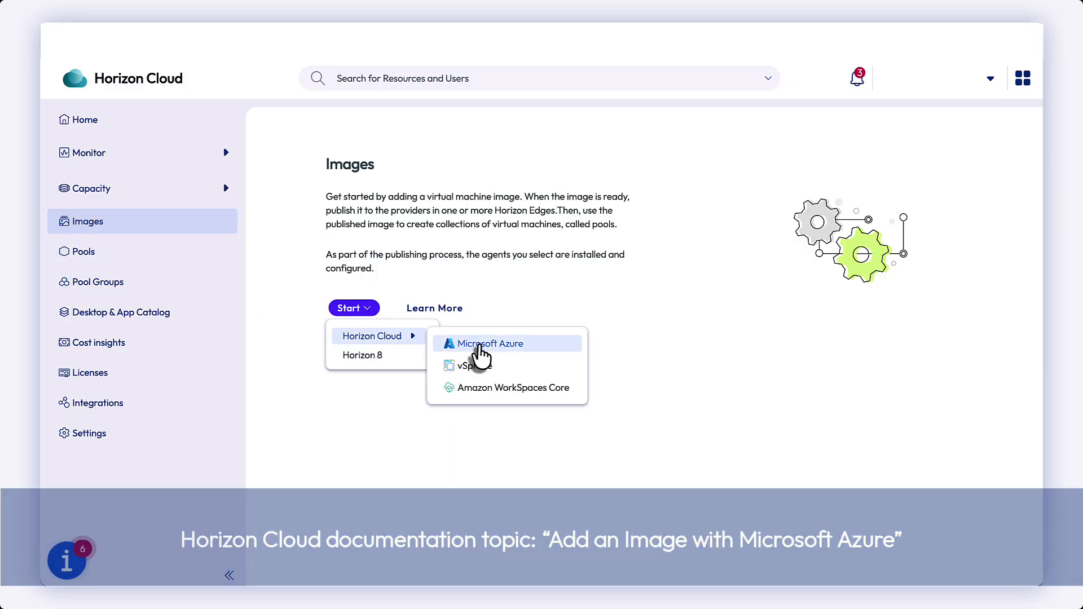
{"action": "left_click", "coordinate": [483, 345]}
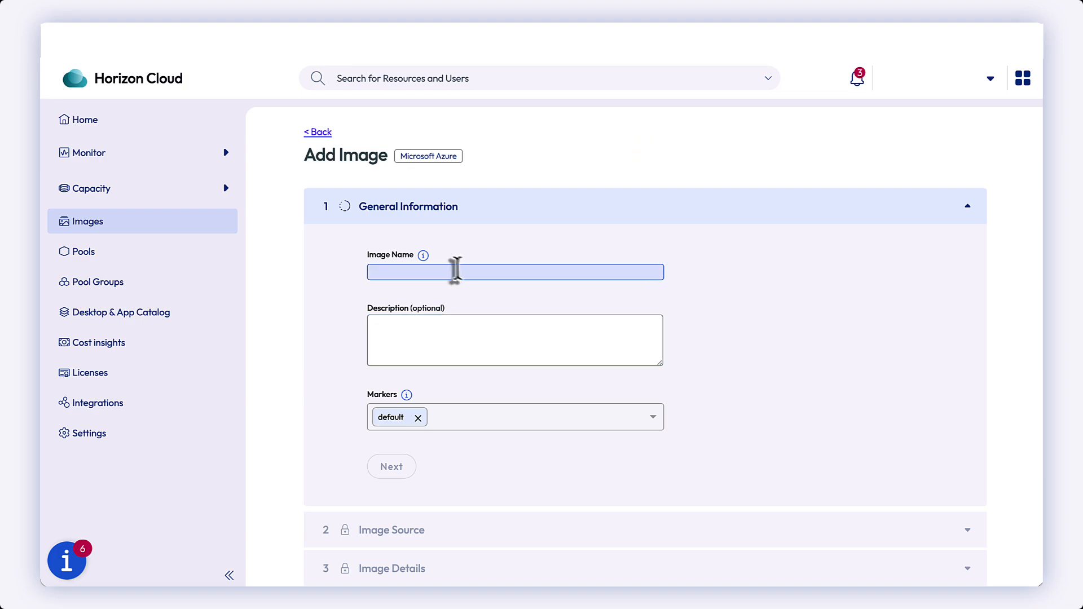
Step: Read the naming rules for the image and name it Win11-multi
{"action": "left_click", "coordinate": [423, 256]}
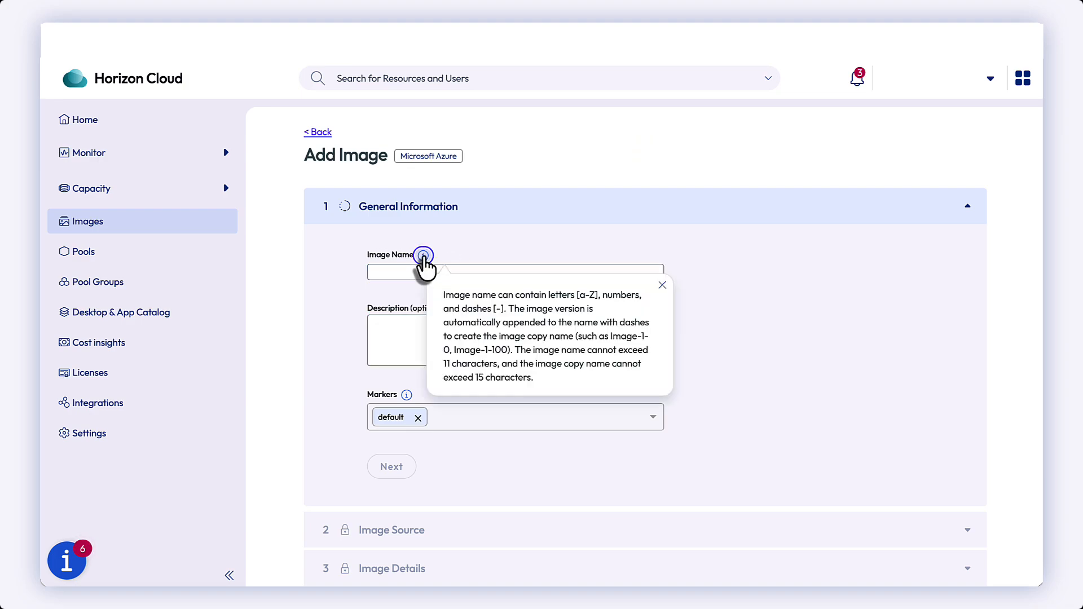
{"action": "left_click", "coordinate": [463, 249]}
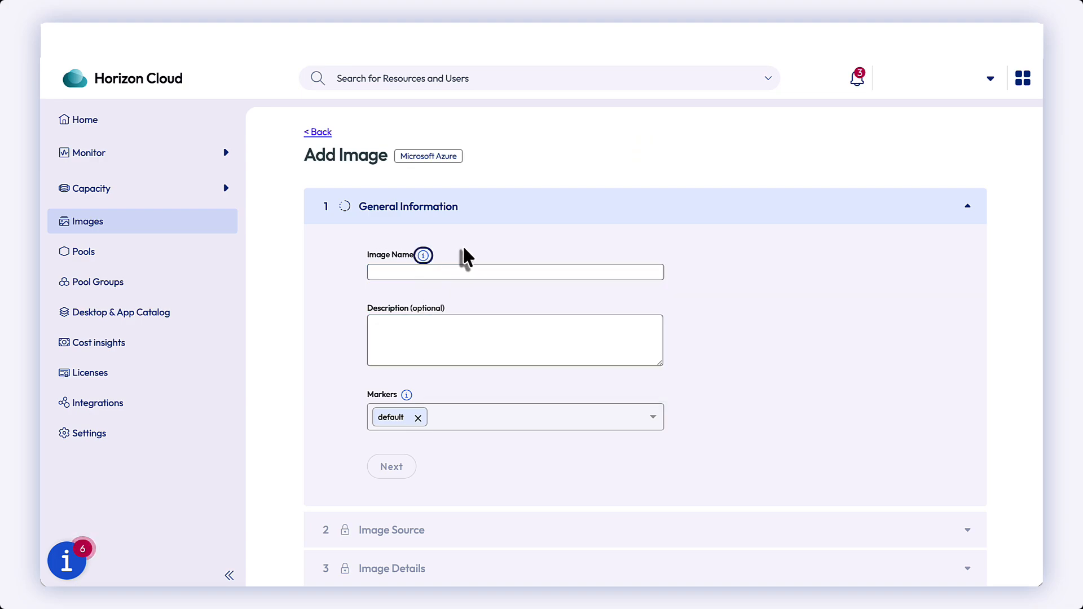
{"action": "left_click", "coordinate": [407, 272]}
{"action": "type", "text": "Win11-mult"}
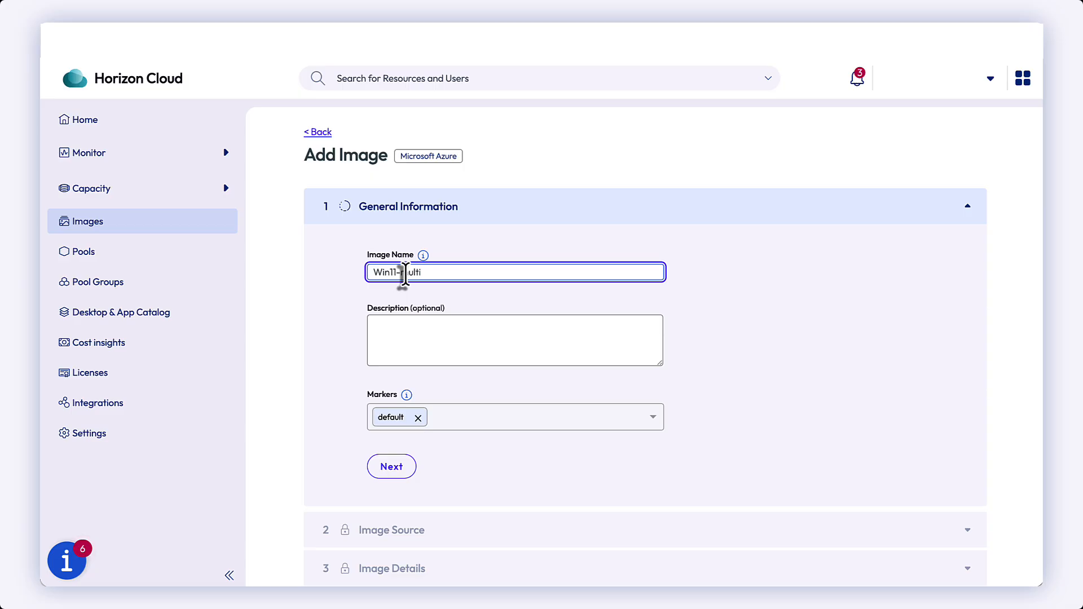
{"action": "type", "text": "i"}
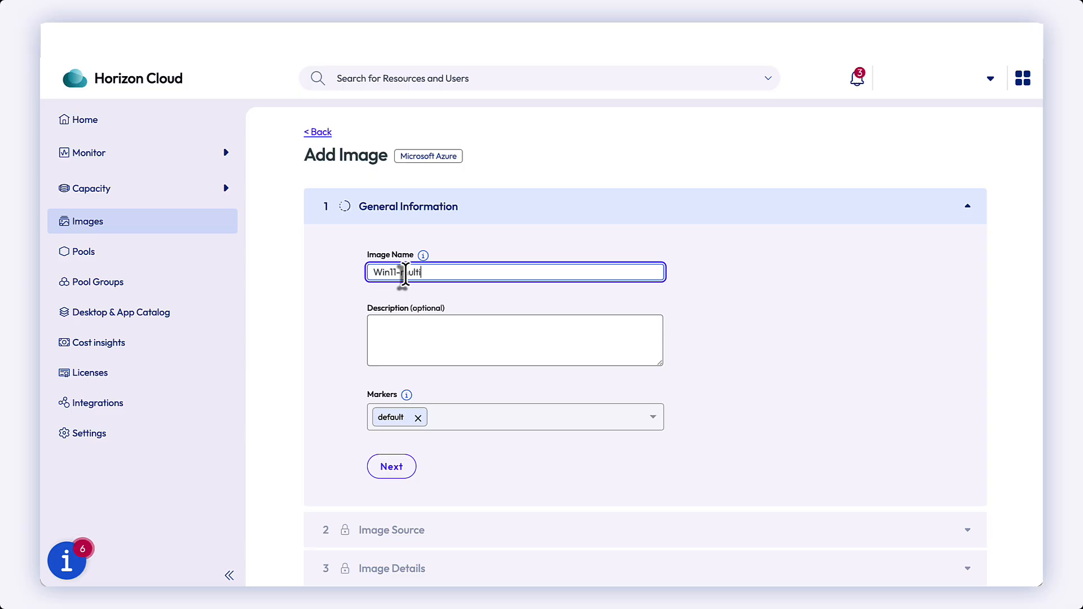
Step: Create the marker Windows-multi for the image and proceed with Microsoft Azure Marketplace as the image source
{"action": "left_click", "coordinate": [452, 418]}
{"action": "type", "text": "Windows-multi"}
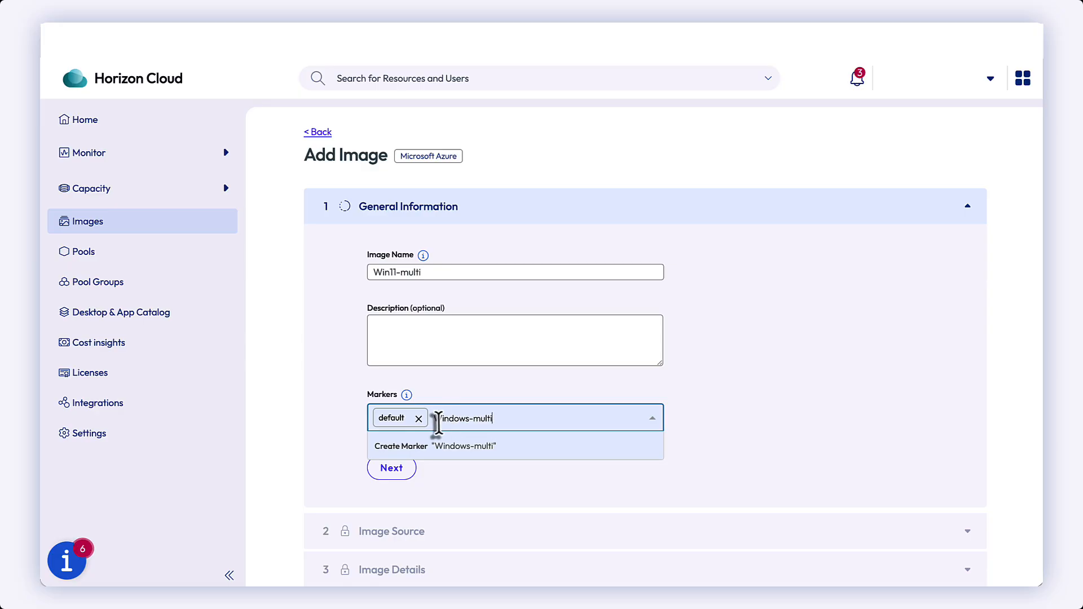
{"action": "left_click", "coordinate": [404, 446]}
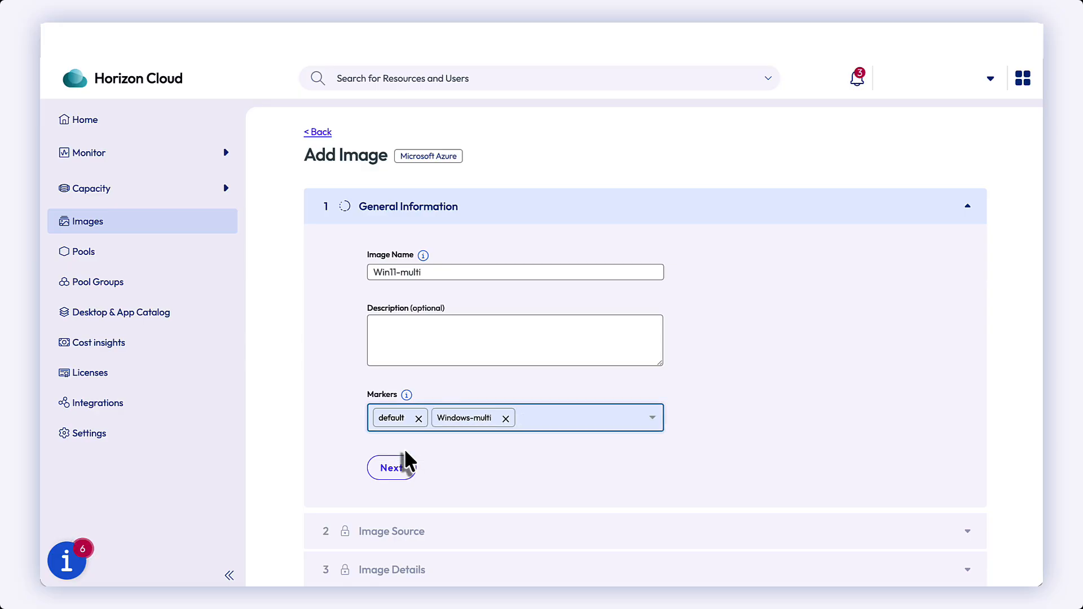
{"action": "left_click", "coordinate": [381, 480]}
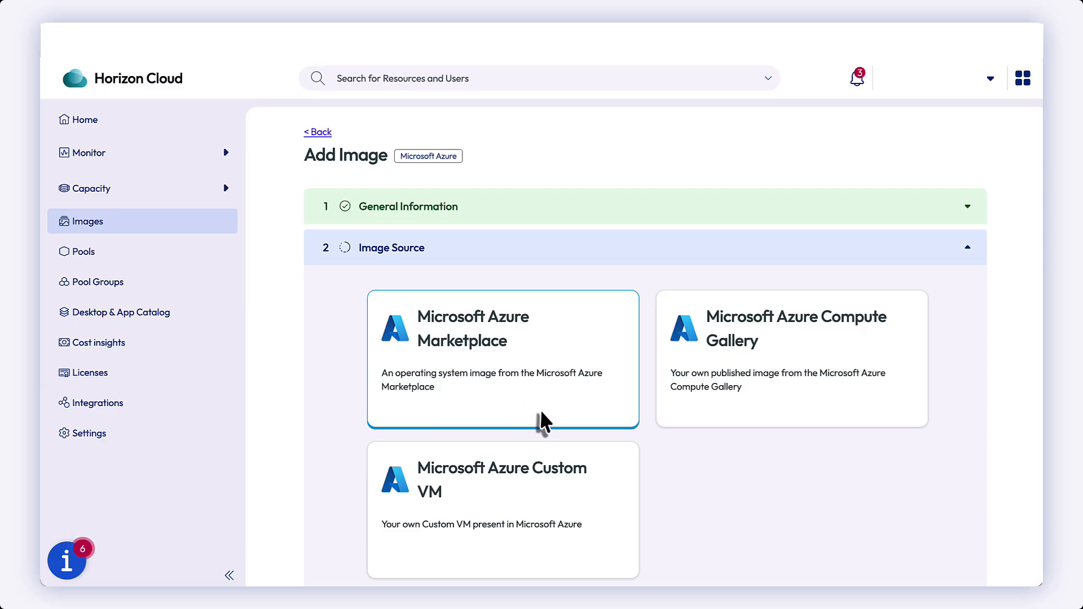
{"action": "scroll", "coordinate": [540, 414], "scroll_direction": "down", "scroll_amount": 3}
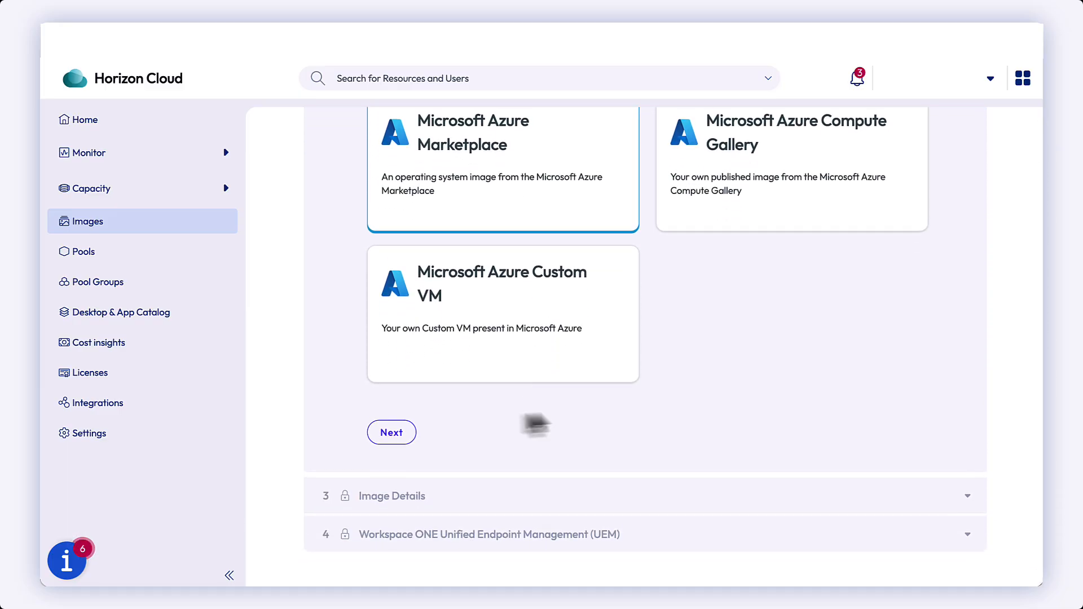
{"action": "left_click", "coordinate": [390, 432]}
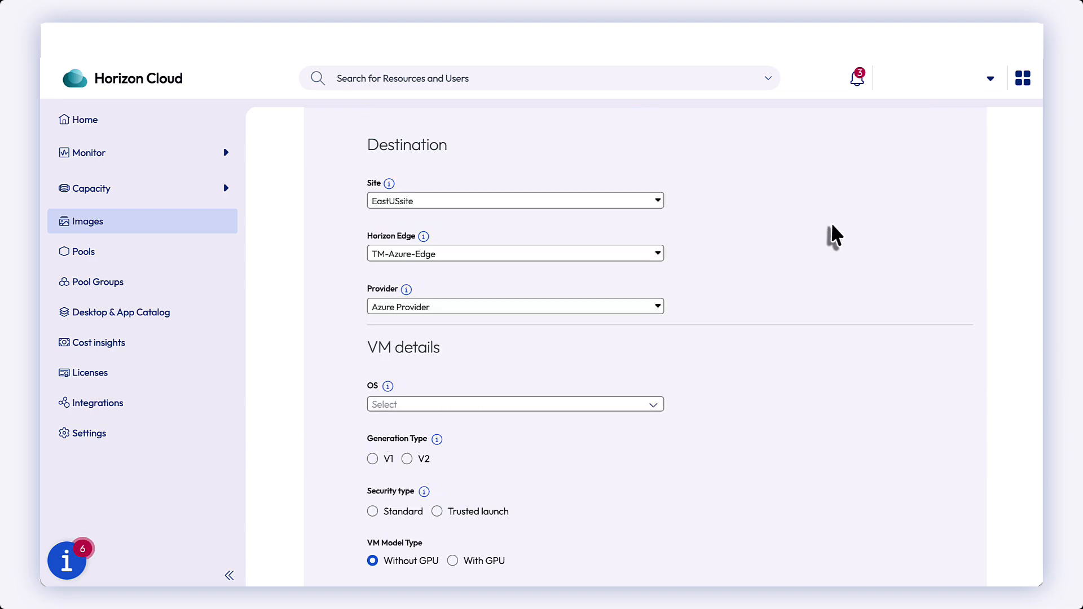
Step: Check the available destination choices for the site, Horizon Edge and provider
{"action": "left_click", "coordinate": [658, 201]}
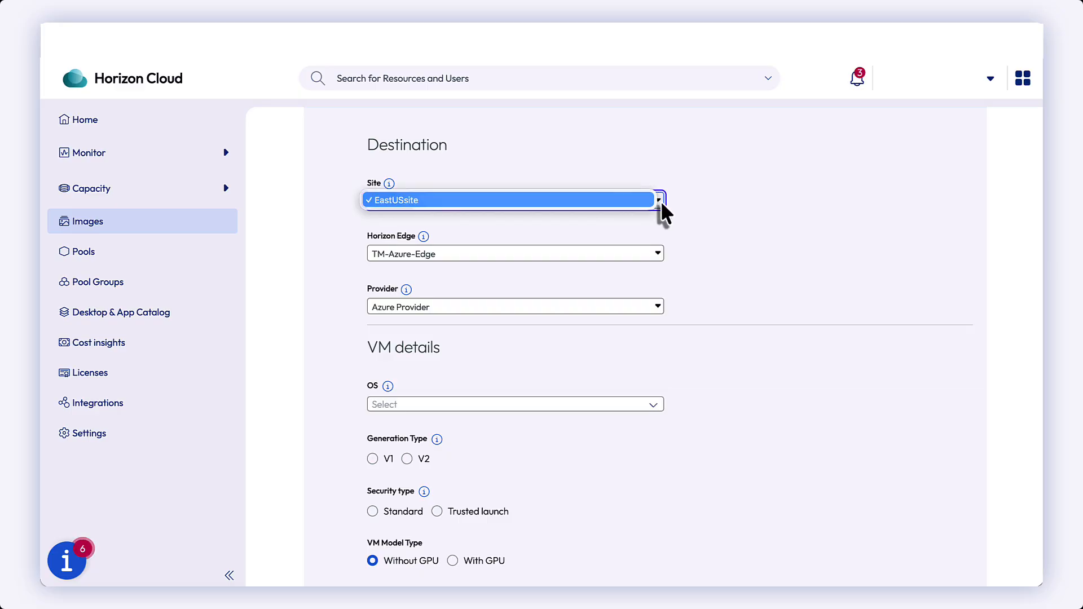
{"action": "left_click", "coordinate": [710, 218]}
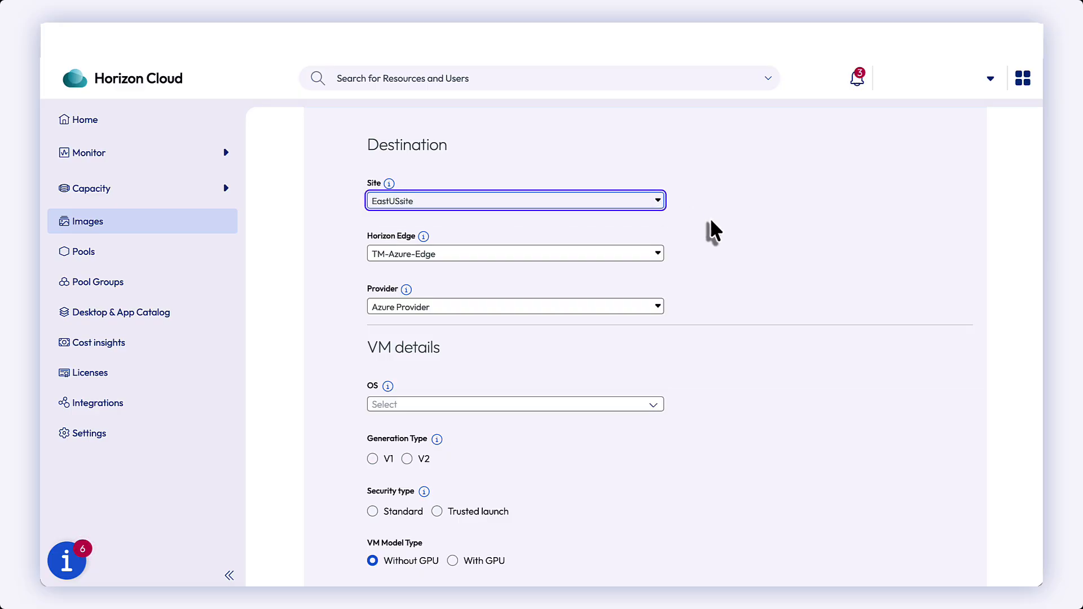
{"action": "left_click", "coordinate": [657, 253]}
{"action": "left_click", "coordinate": [713, 252]}
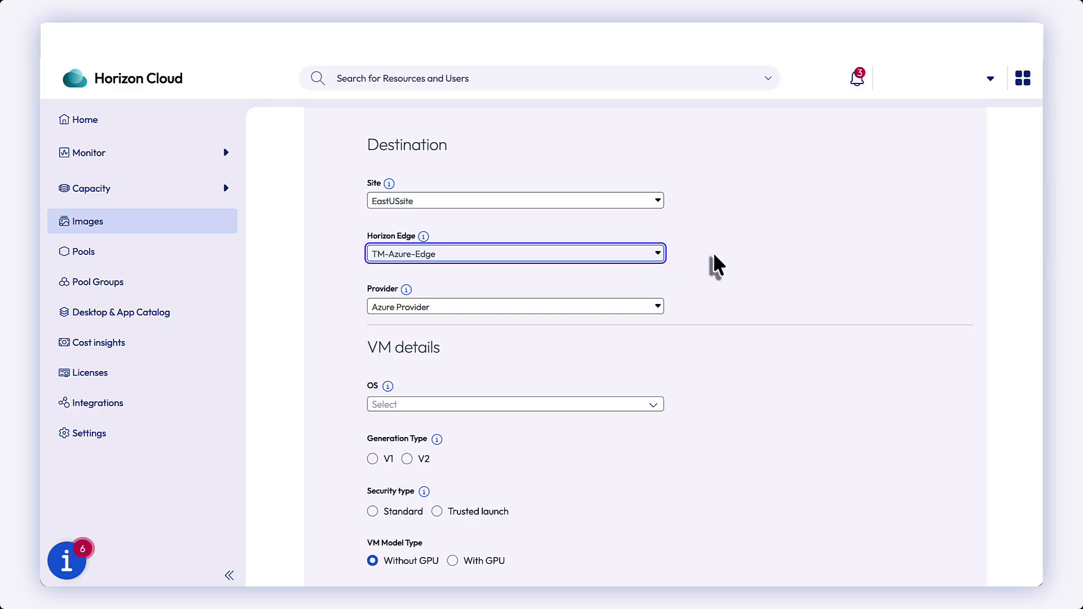
{"action": "left_click", "coordinate": [658, 308]}
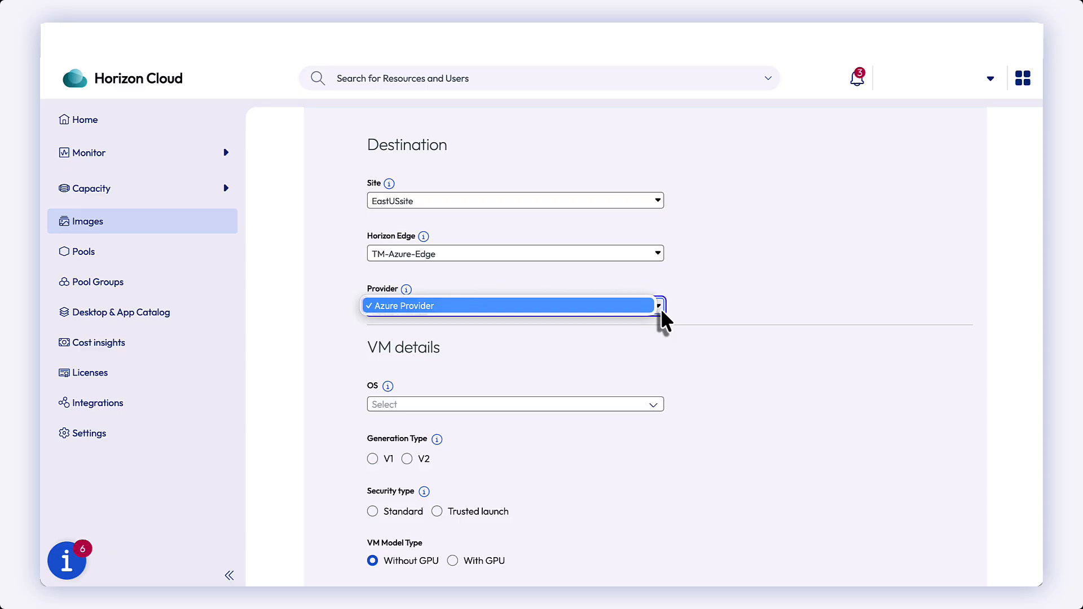
{"action": "left_click", "coordinate": [734, 299]}
{"action": "key", "text": "Tab"}
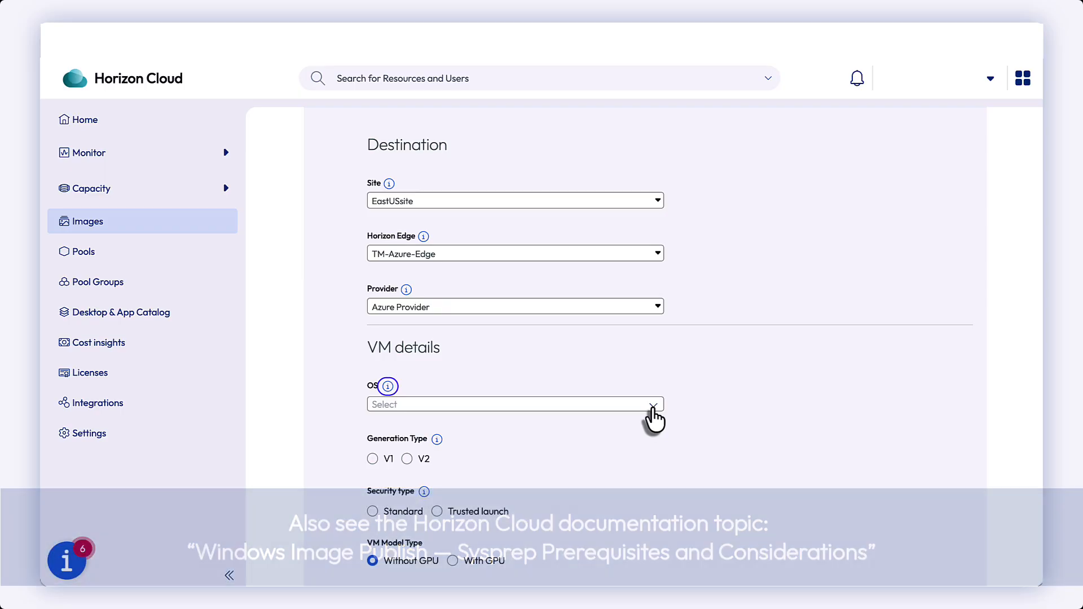
Step: Set the image's operating system to Windows 11 Enterprise multi-session, 25H2
{"action": "left_click", "coordinate": [653, 411]}
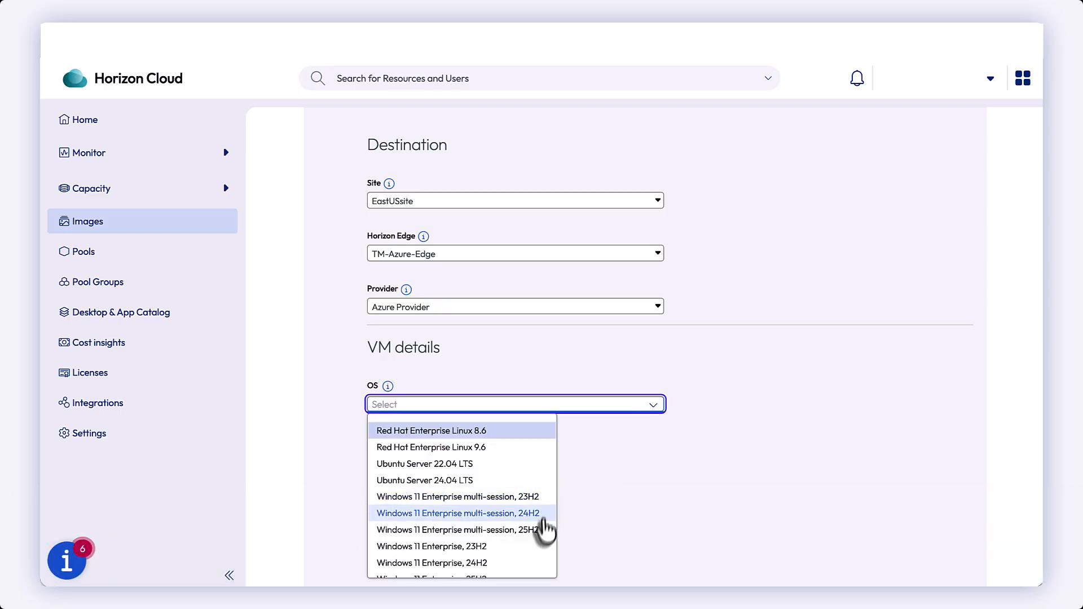
{"action": "scroll", "coordinate": [540, 534], "scroll_direction": "down", "scroll_amount": 1}
{"action": "scroll", "coordinate": [537, 543], "scroll_direction": "down", "scroll_amount": 3}
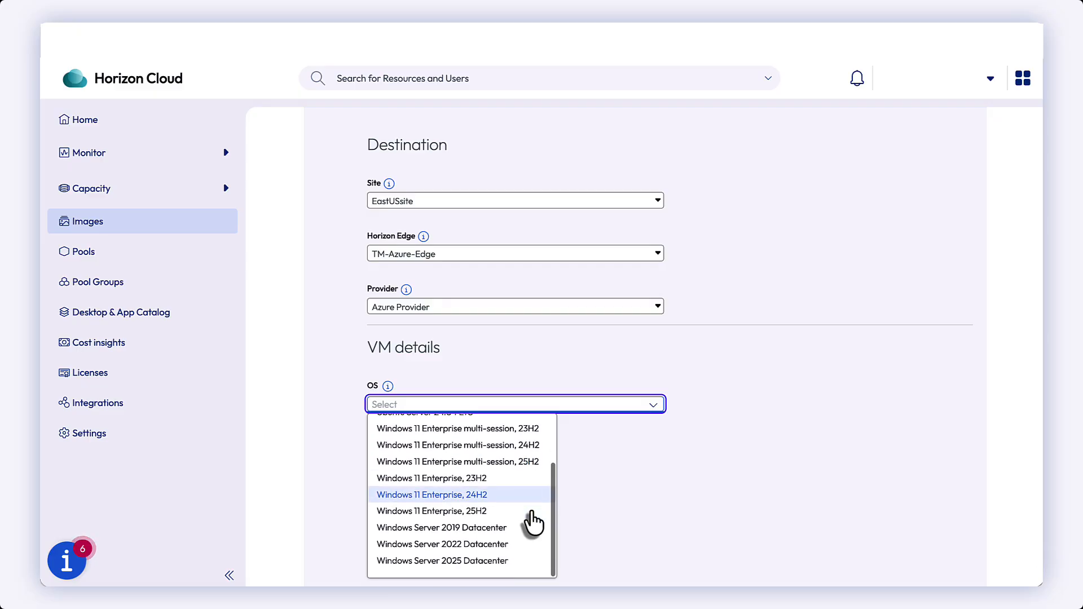
{"action": "scroll", "coordinate": [533, 521], "scroll_direction": "up", "scroll_amount": 3}
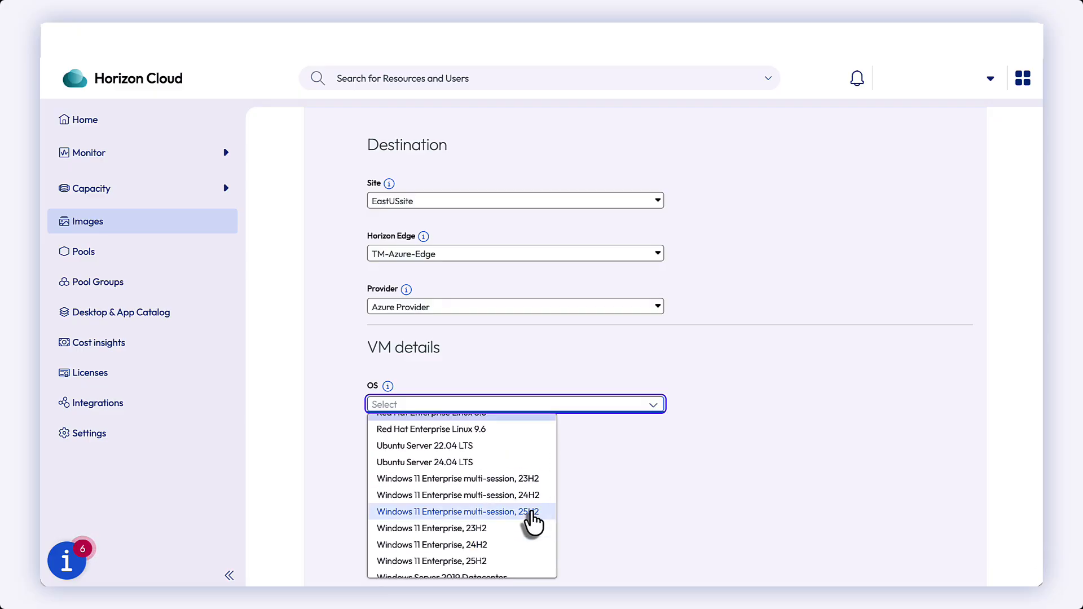
{"action": "left_click", "coordinate": [531, 507]}
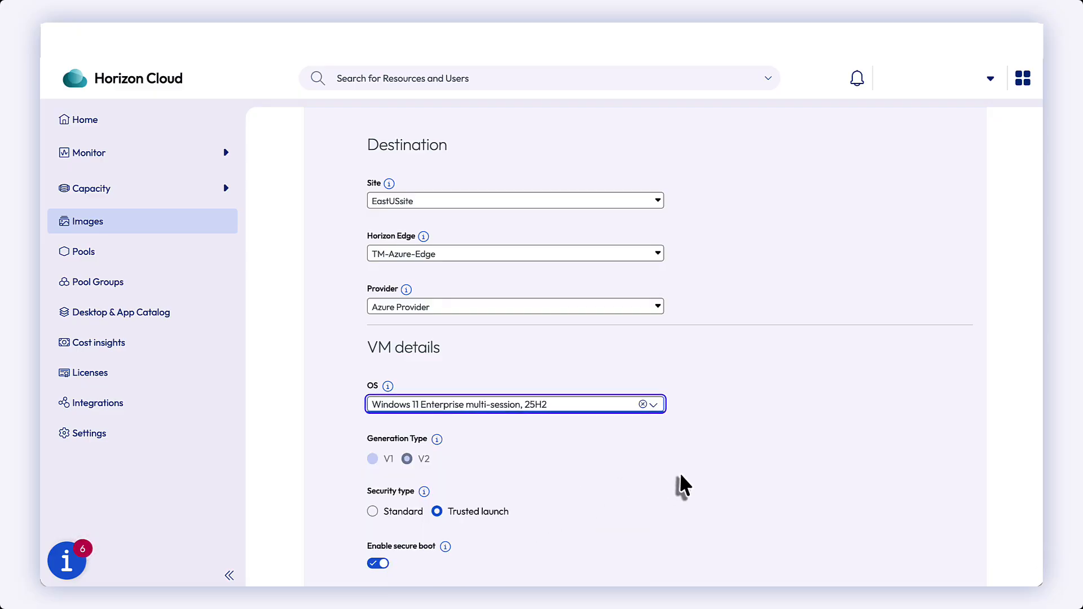
Step: Read the explanation of the security types and set the image's security type to Standard
{"action": "scroll", "coordinate": [709, 473], "scroll_direction": "down", "scroll_amount": 3}
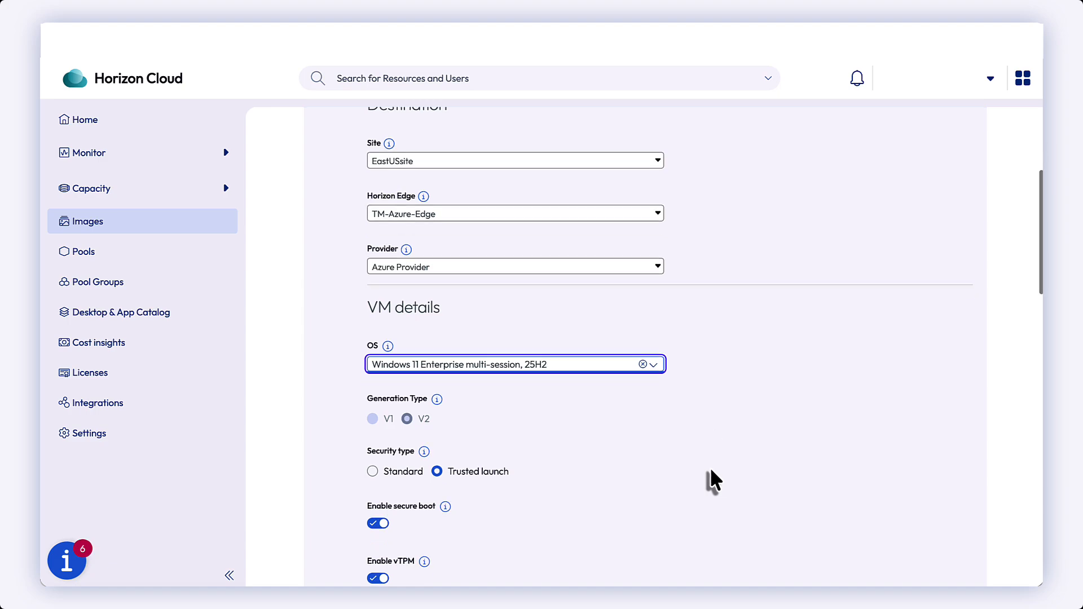
{"action": "scroll", "coordinate": [710, 471], "scroll_direction": "down", "scroll_amount": 1}
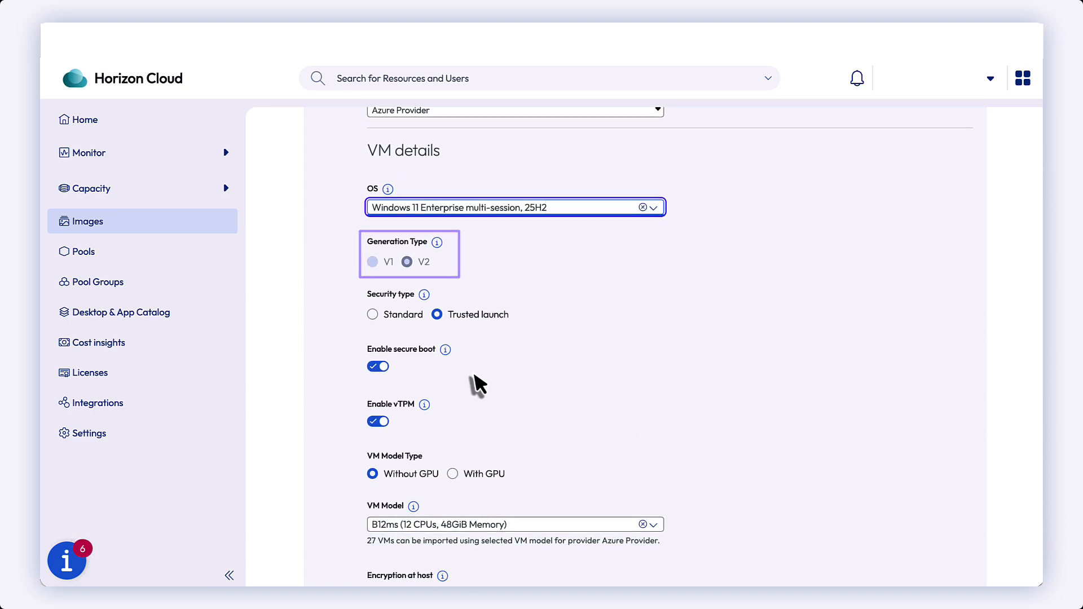
{"action": "left_click", "coordinate": [424, 295]}
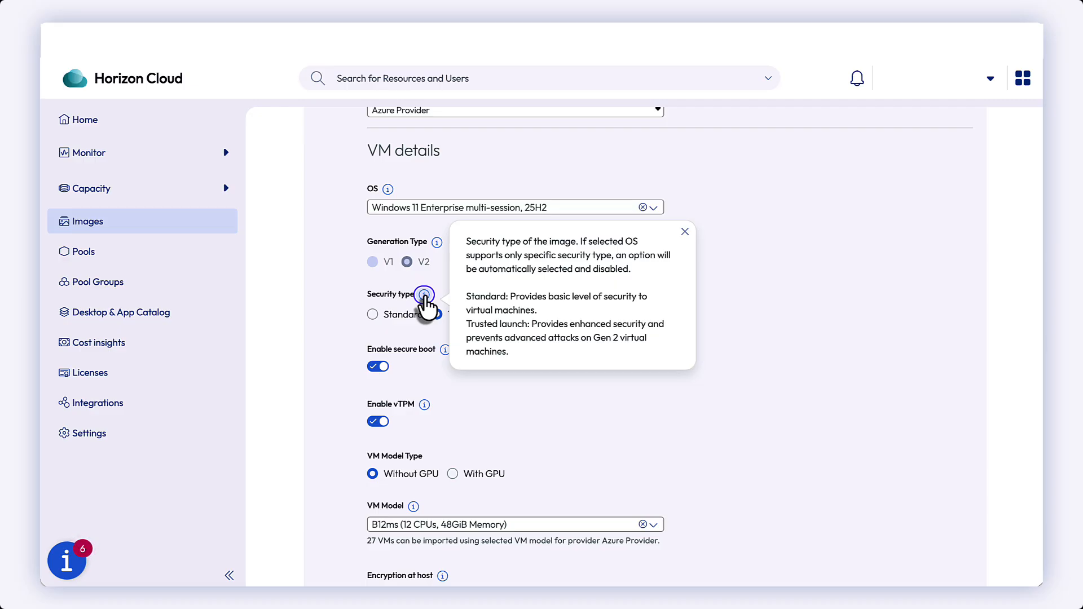
{"action": "left_click", "coordinate": [482, 397]}
{"action": "left_click", "coordinate": [372, 314]}
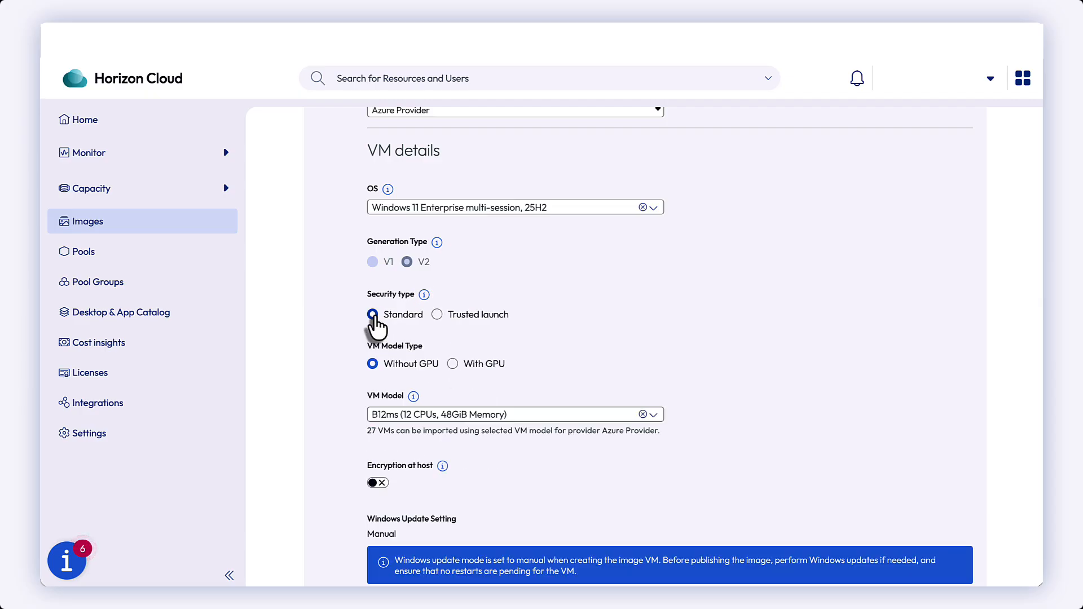
Step: Look through the available VM models without GPU for the image
{"action": "scroll", "coordinate": [617, 314], "scroll_direction": "down", "scroll_amount": 2}
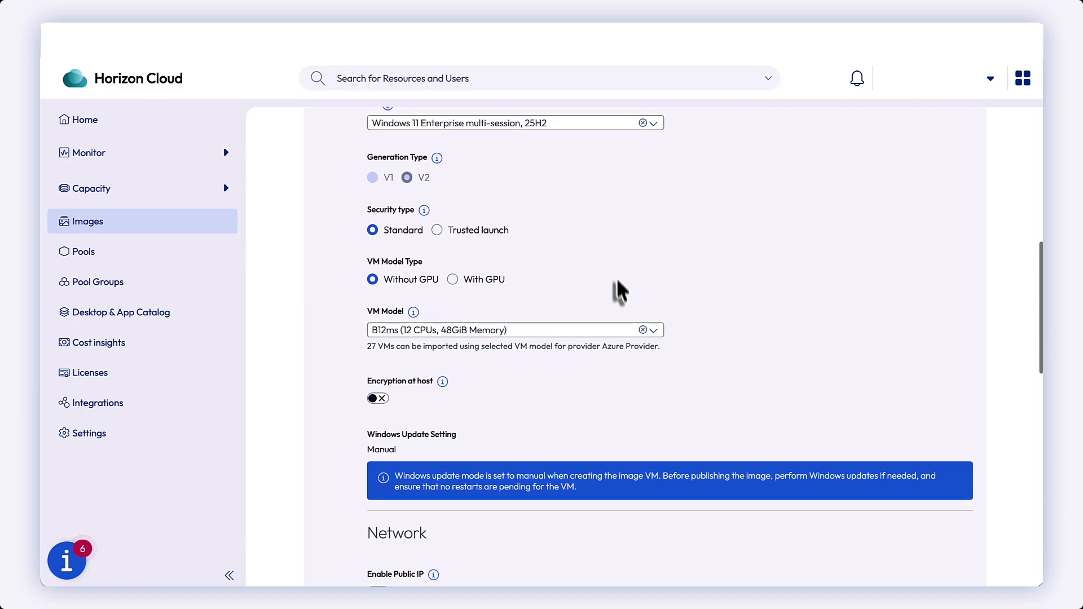
{"action": "scroll", "coordinate": [615, 265], "scroll_direction": "down", "scroll_amount": 1}
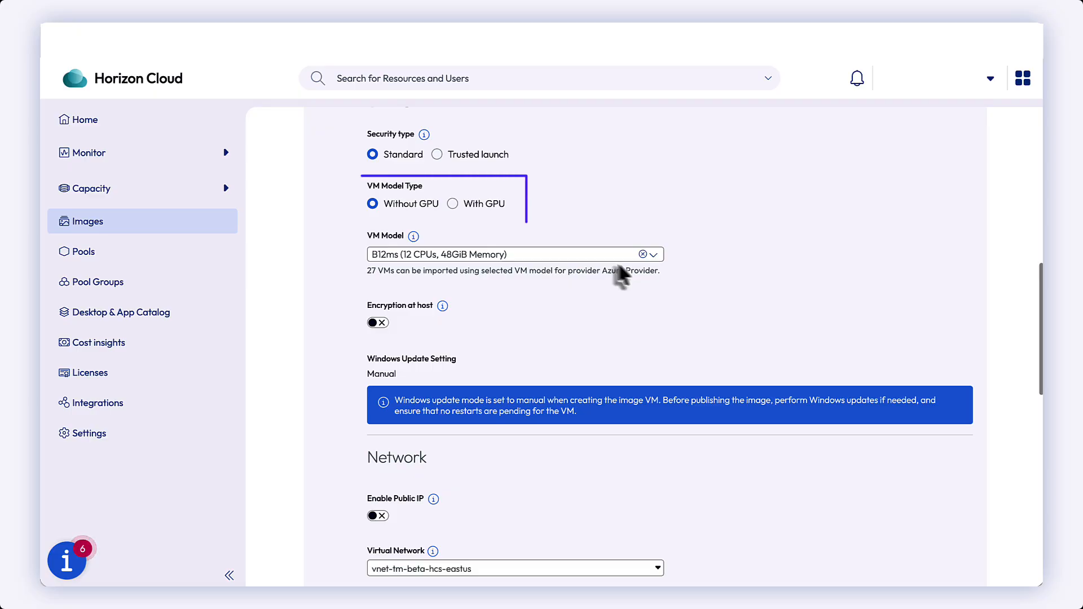
{"action": "left_click", "coordinate": [654, 256]}
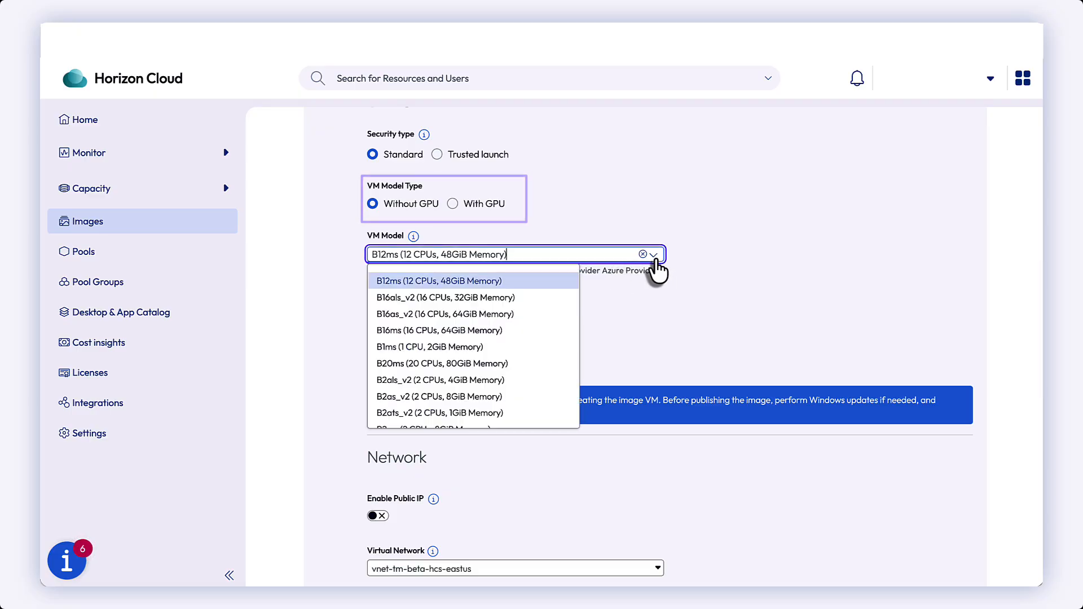
{"action": "scroll", "coordinate": [516, 395], "scroll_direction": "down", "scroll_amount": 10}
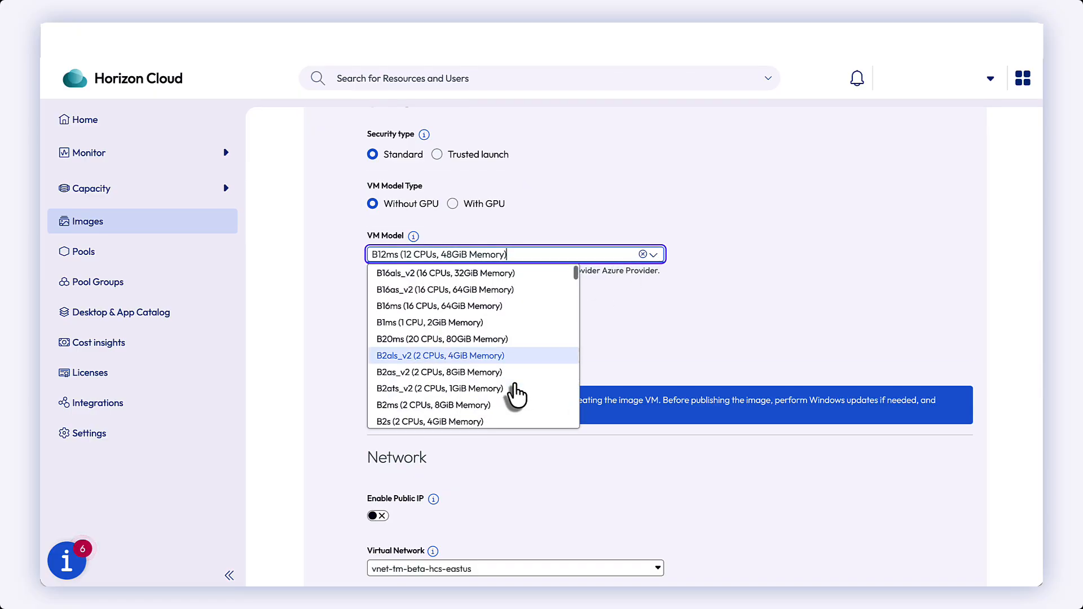
{"action": "scroll", "coordinate": [515, 395], "scroll_direction": "down", "scroll_amount": 10}
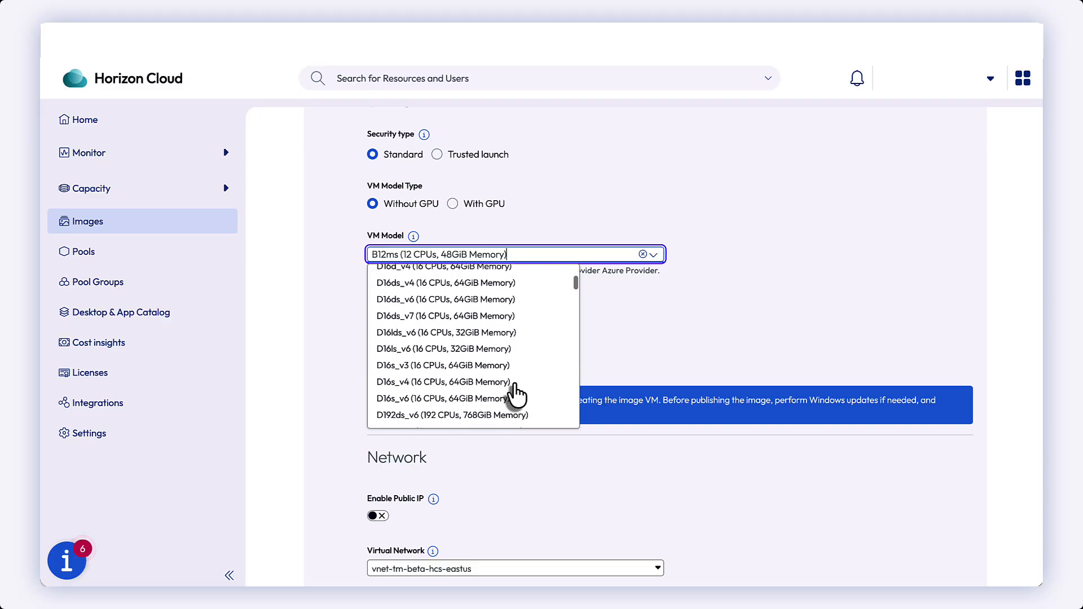
{"action": "scroll", "coordinate": [515, 394], "scroll_direction": "down", "scroll_amount": 5}
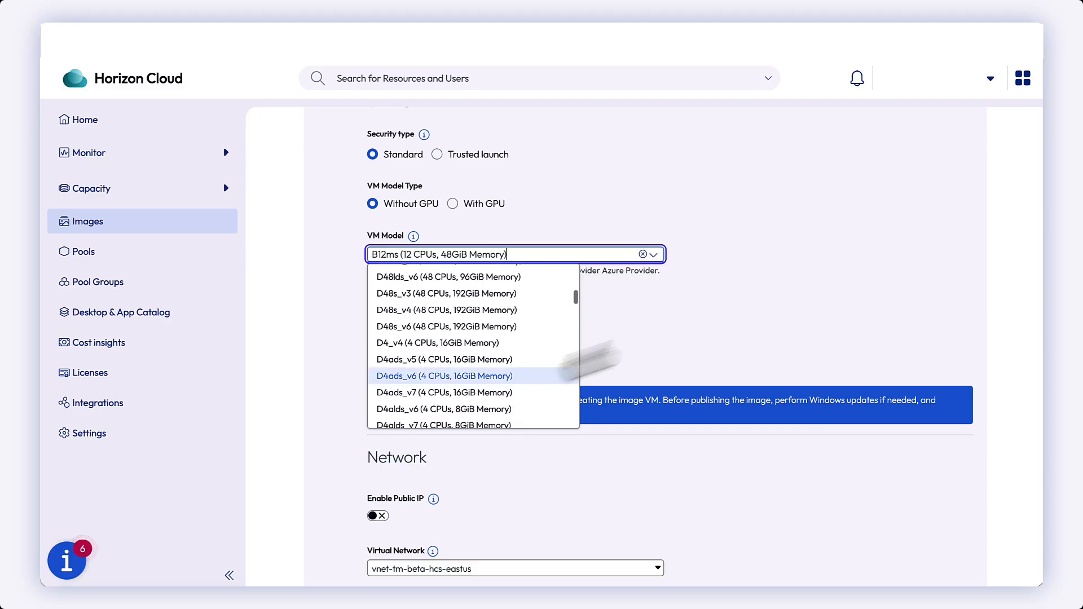
{"action": "left_click", "coordinate": [657, 335]}
Step: Read the explanation of the public IP option and enable a public IP for the image VM
{"action": "scroll", "coordinate": [657, 339], "scroll_direction": "down", "scroll_amount": 3}
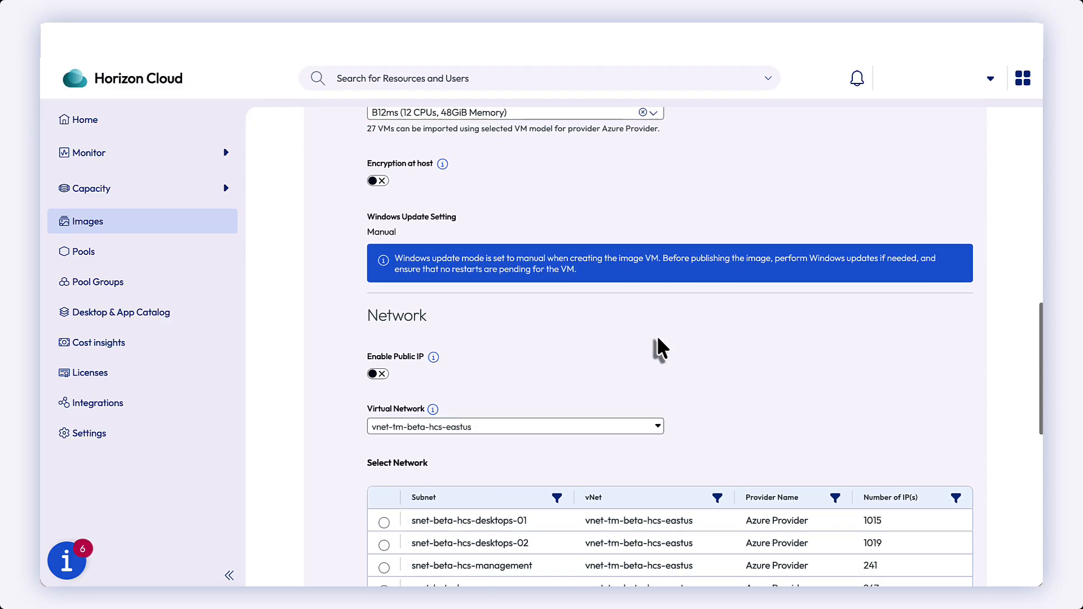
{"action": "scroll", "coordinate": [657, 339], "scroll_direction": "down", "scroll_amount": 2}
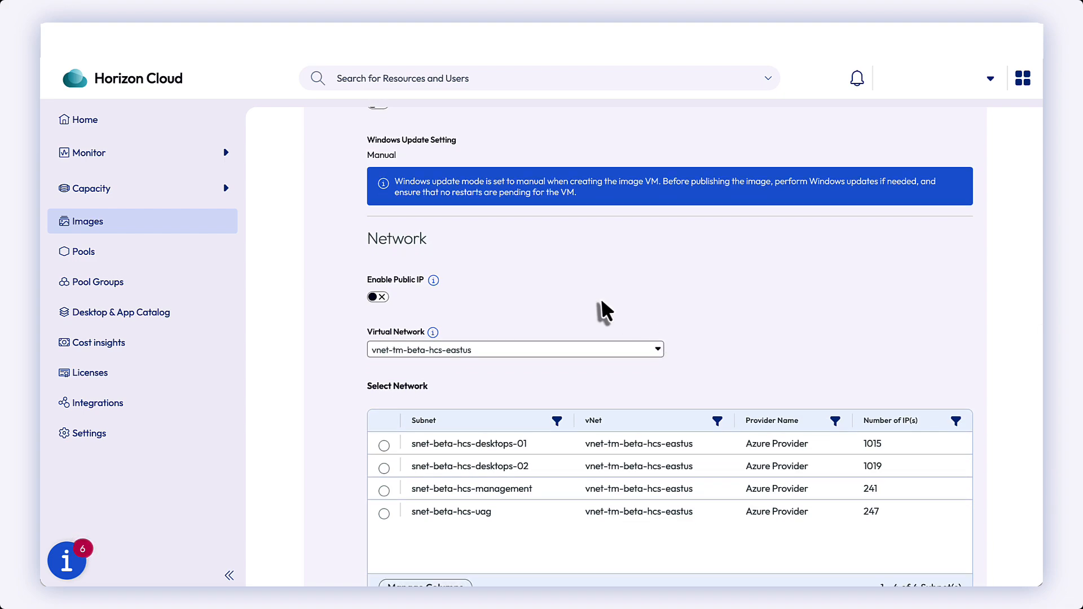
{"action": "left_click", "coordinate": [433, 280]}
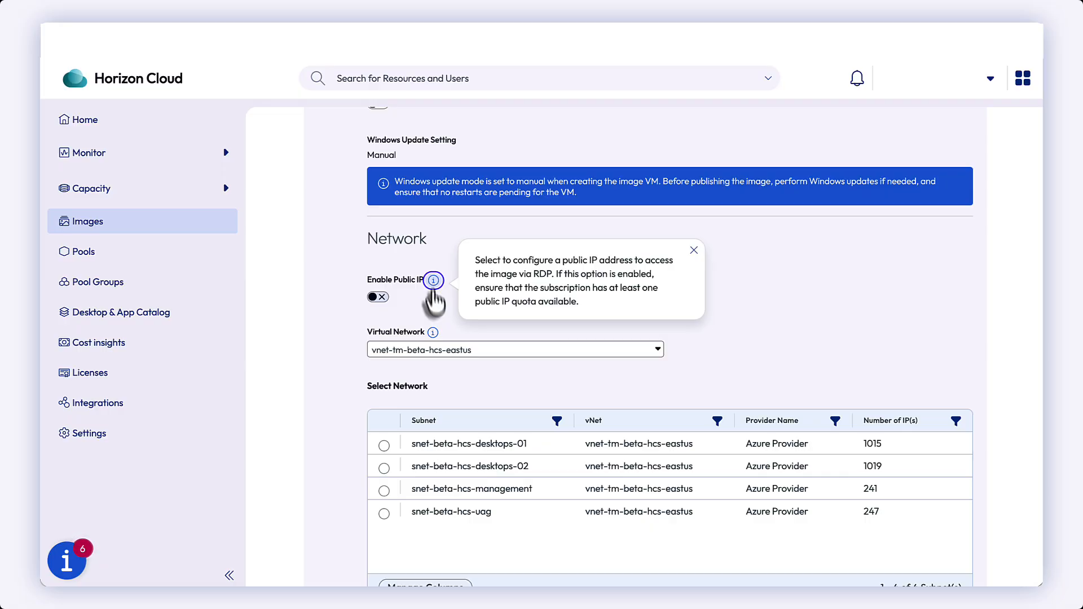
{"action": "left_click", "coordinate": [435, 317]}
{"action": "left_click", "coordinate": [377, 297]}
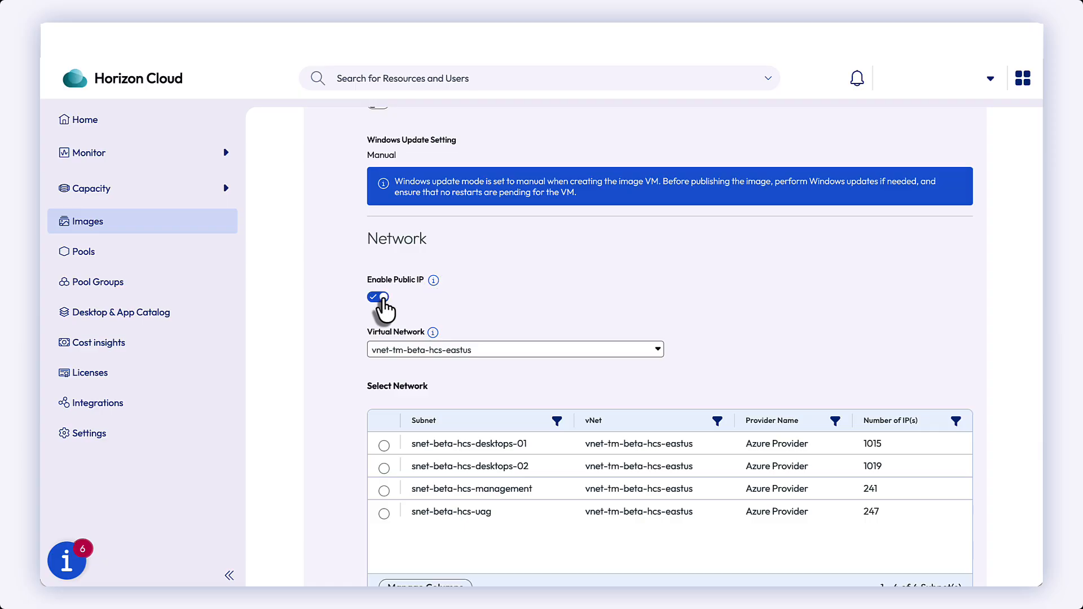
Step: Check the virtual network choices and select the subnet snet-beta-hcs-desktops-01 for the image VM
{"action": "scroll", "coordinate": [599, 285], "scroll_direction": "down", "scroll_amount": 1}
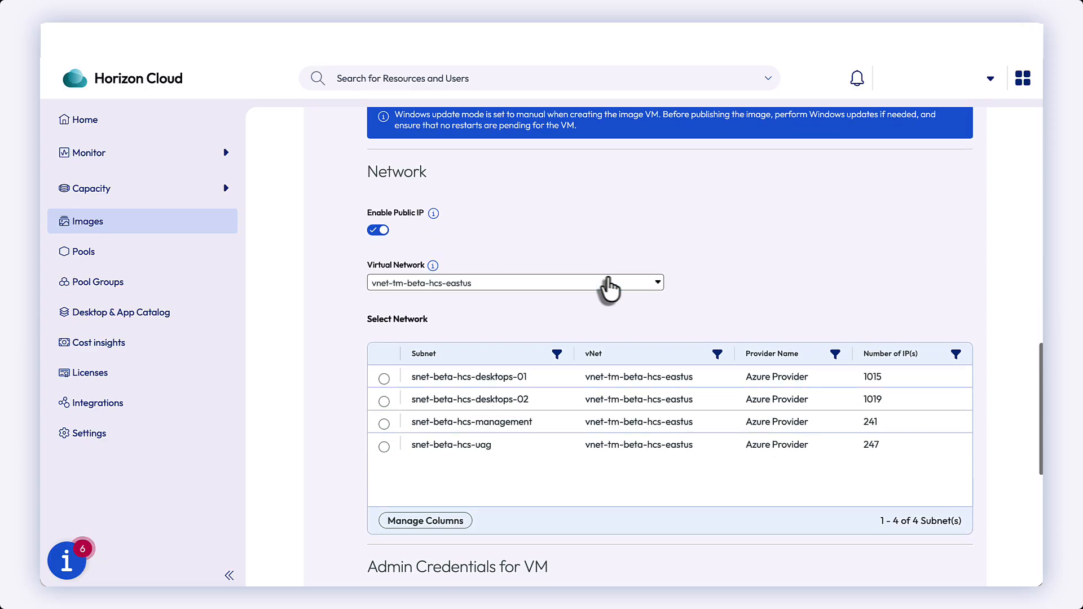
{"action": "left_click", "coordinate": [656, 284]}
{"action": "left_click", "coordinate": [655, 283]}
{"action": "scroll", "coordinate": [707, 279], "scroll_direction": "down", "scroll_amount": 1}
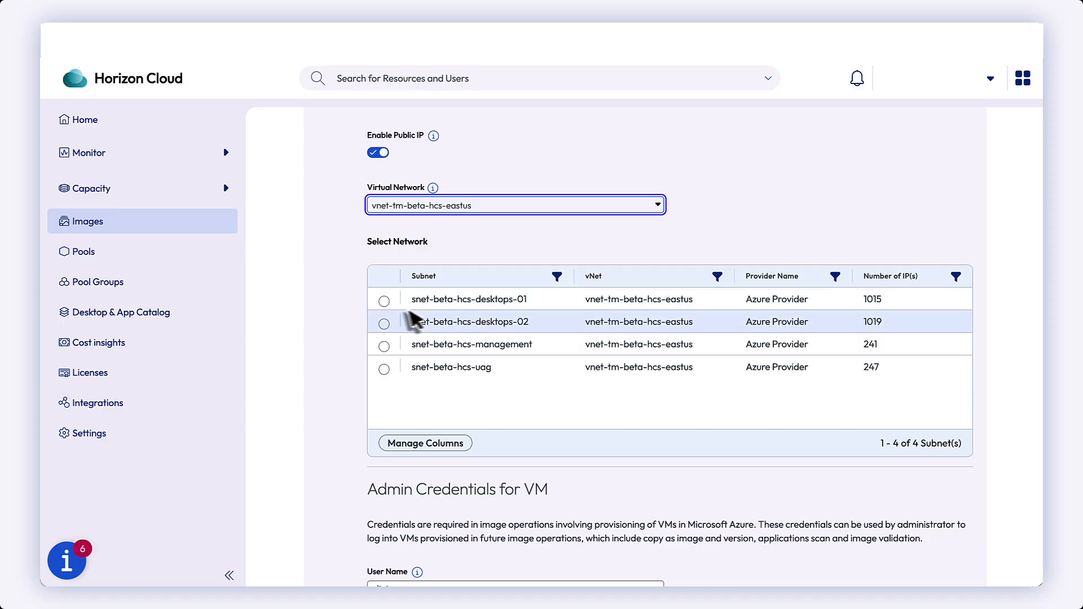
{"action": "left_click", "coordinate": [388, 307]}
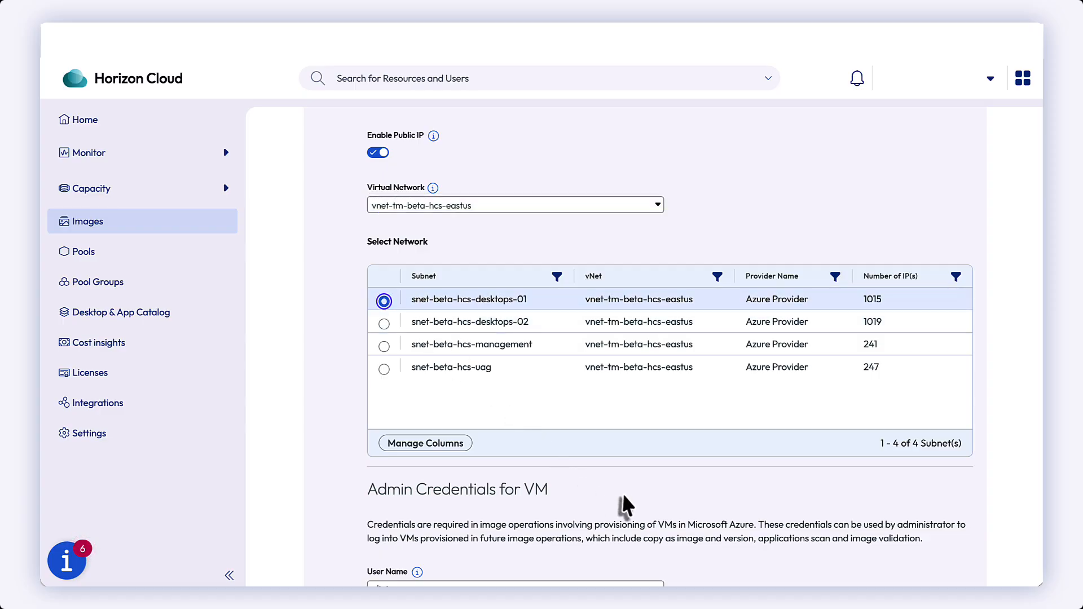
Step: Enter vmadmin as the VM's admin user name and fill in the admin password
{"action": "scroll", "coordinate": [626, 499], "scroll_direction": "down", "scroll_amount": 3}
{"action": "left_click", "coordinate": [415, 454]}
{"action": "left_click", "coordinate": [375, 403]}
{"action": "type", "text": "vmadmin"}
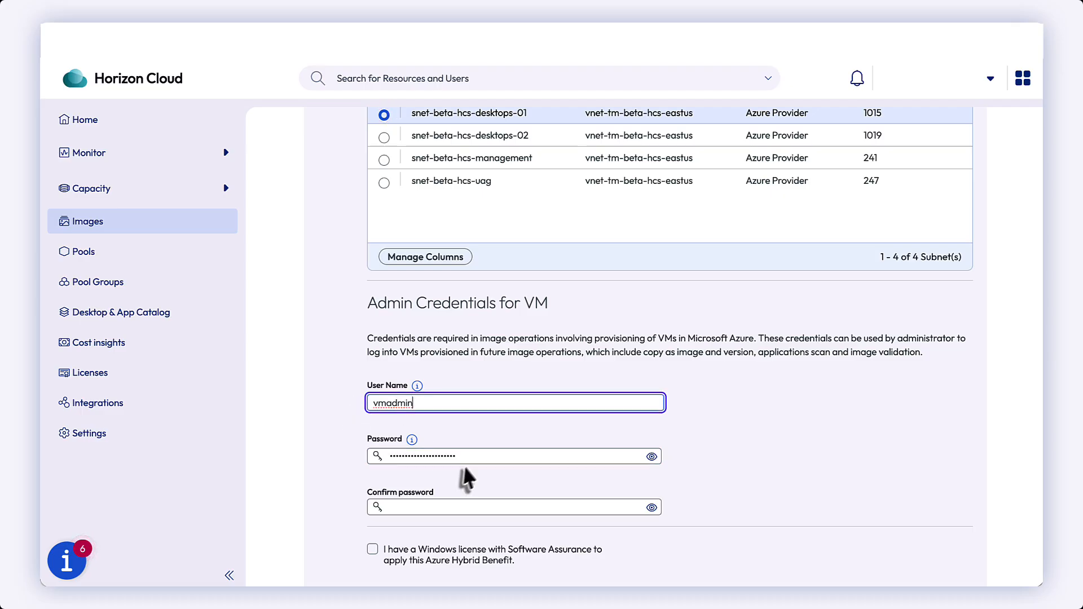
Step: Read the requirements for the VM's admin password and fill in the password confirmation
{"action": "left_click_drag", "start_coordinate": [468, 456], "coordinate": [406, 456]}
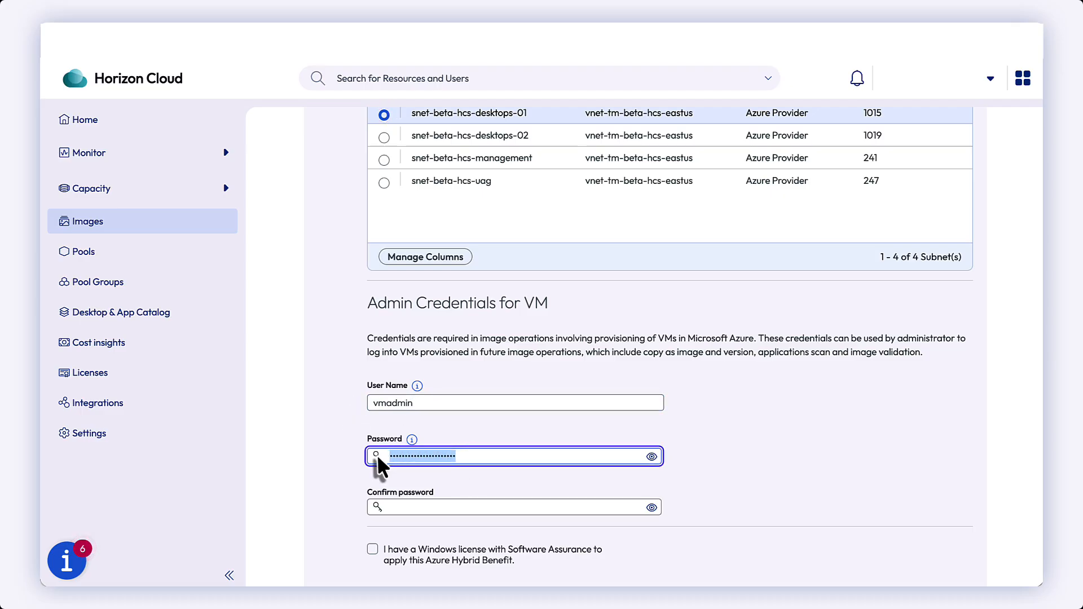
{"action": "left_click", "coordinate": [412, 440]}
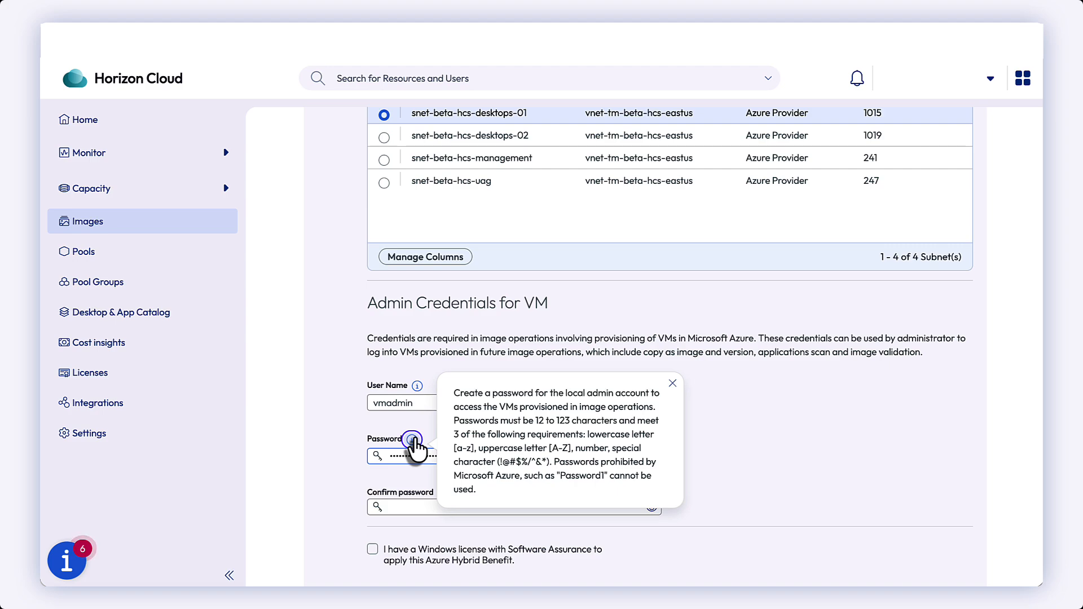
{"action": "left_click", "coordinate": [672, 383]}
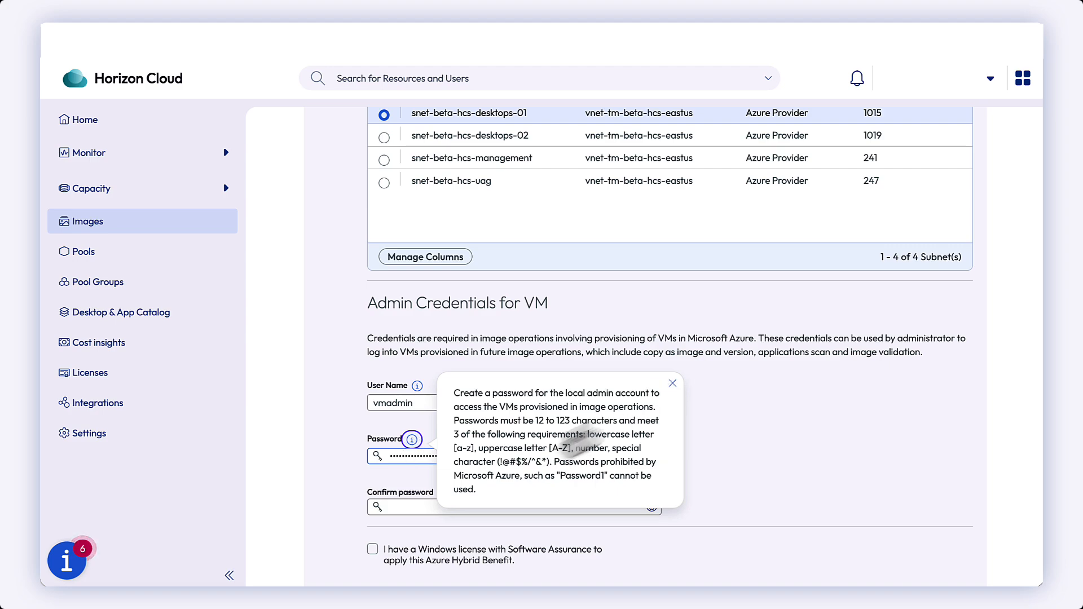
{"action": "left_click", "coordinate": [397, 507]}
{"action": "key", "text": "ctrl+v"}
Step: Confirm the Windows license with Software Assurance for Azure Hybrid Benefit, and add the image with Workspace ONE UEM management off
{"action": "scroll", "coordinate": [716, 522], "scroll_direction": "down", "scroll_amount": 3}
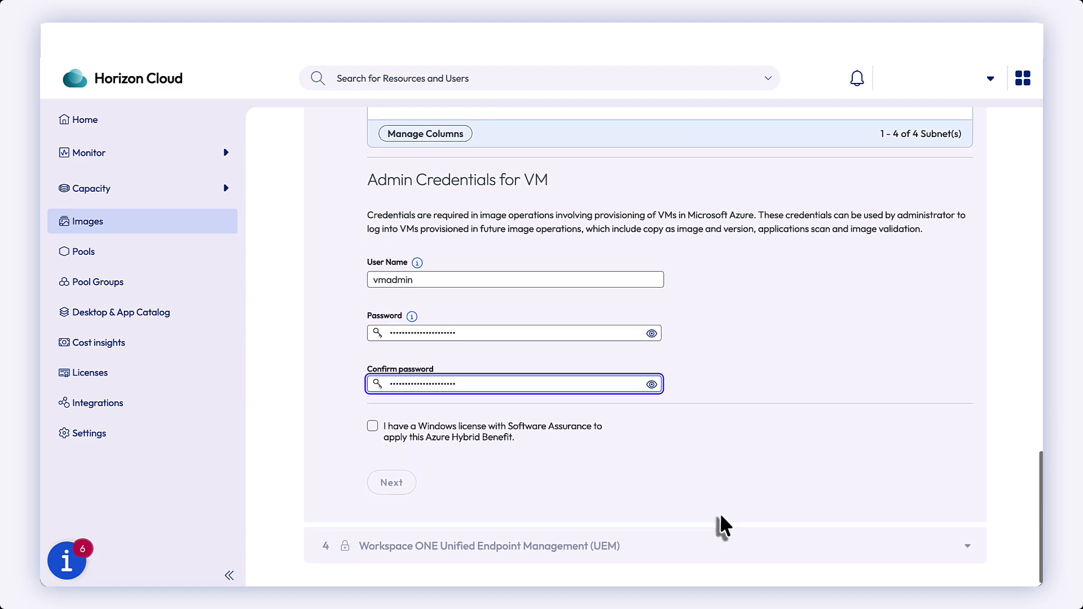
{"action": "left_click", "coordinate": [373, 427]}
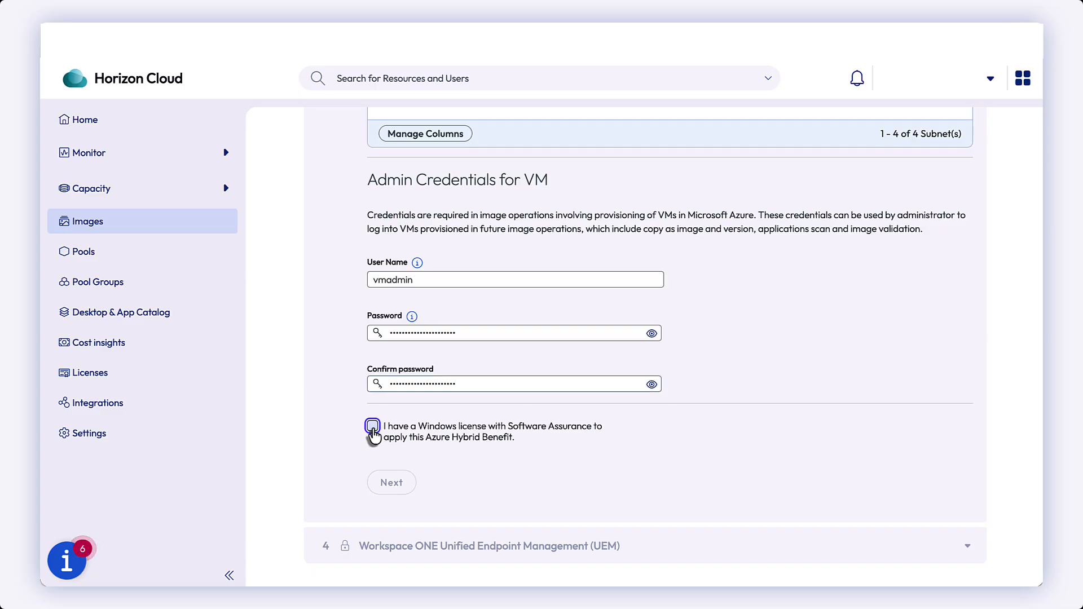
{"action": "left_click", "coordinate": [391, 487]}
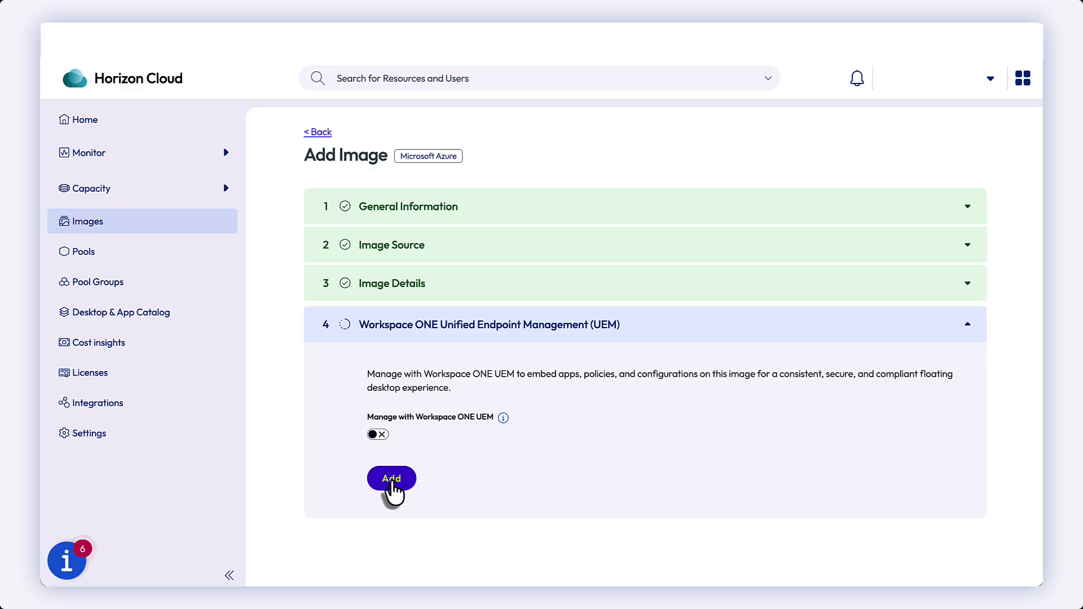
{"action": "left_click", "coordinate": [392, 481]}
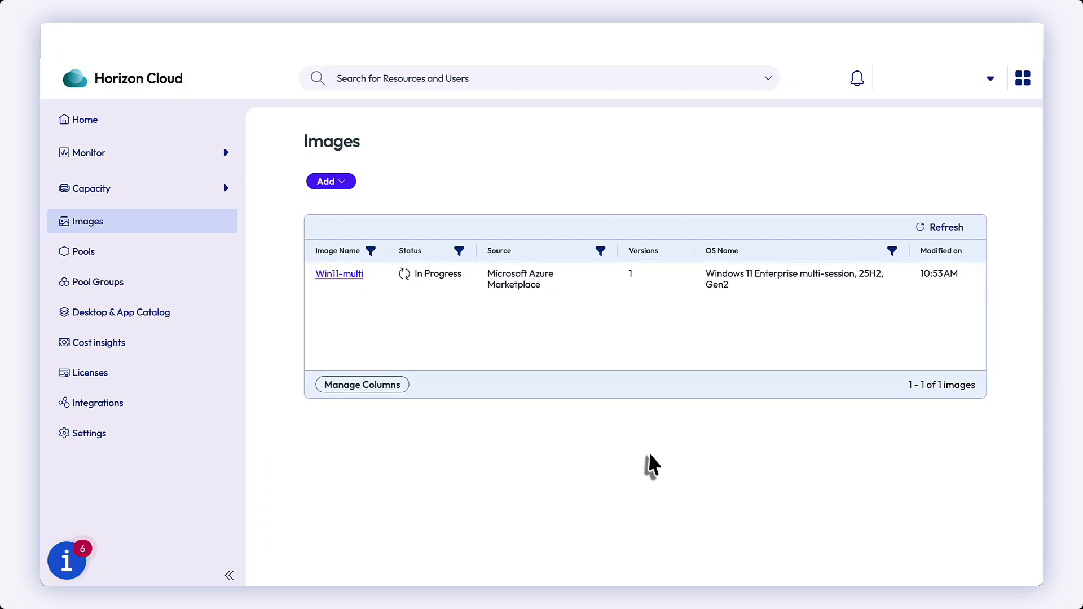
Step: Refresh the image list and examine the properties and image copies of Win11-multi version 1.0.0
{"action": "left_click", "coordinate": [944, 228]}
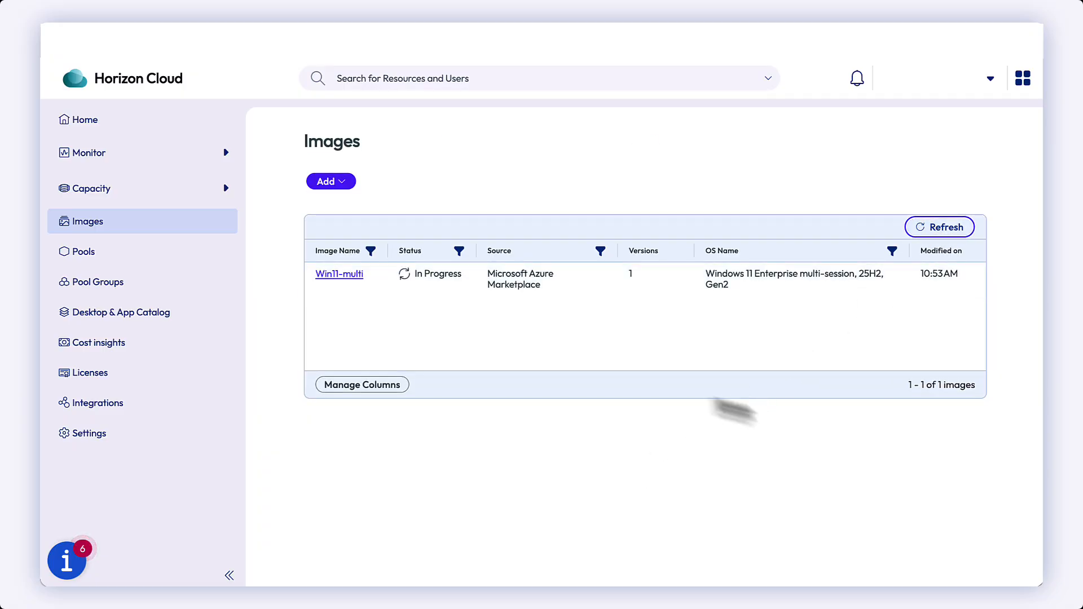
{"action": "left_click", "coordinate": [342, 274]}
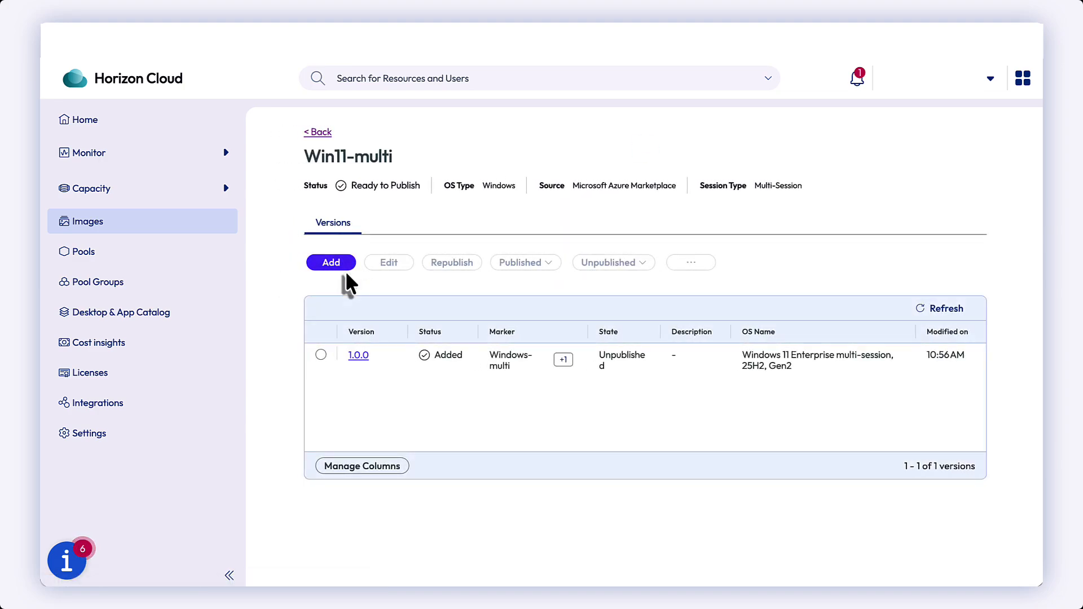
{"action": "left_click", "coordinate": [357, 355]}
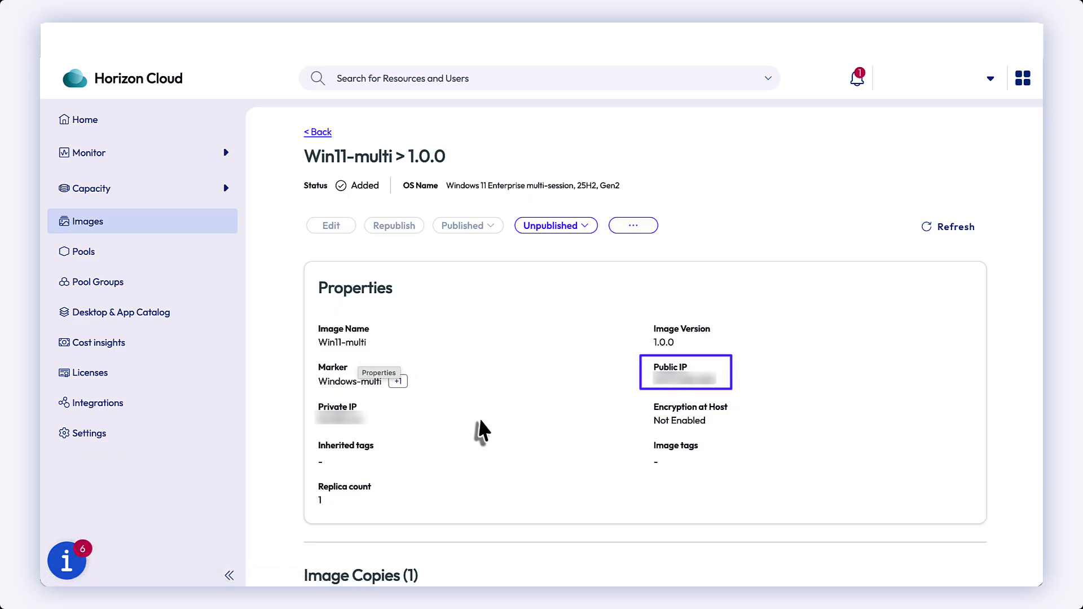
{"action": "scroll", "coordinate": [484, 423], "scroll_direction": "down", "scroll_amount": 5}
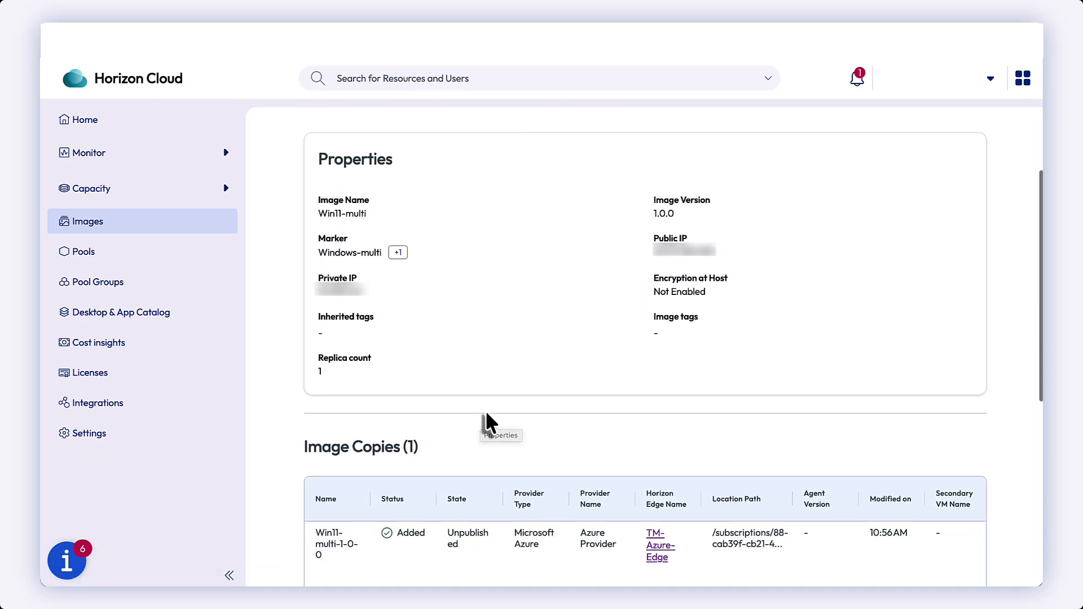
{"action": "scroll", "coordinate": [485, 414], "scroll_direction": "down", "scroll_amount": 4}
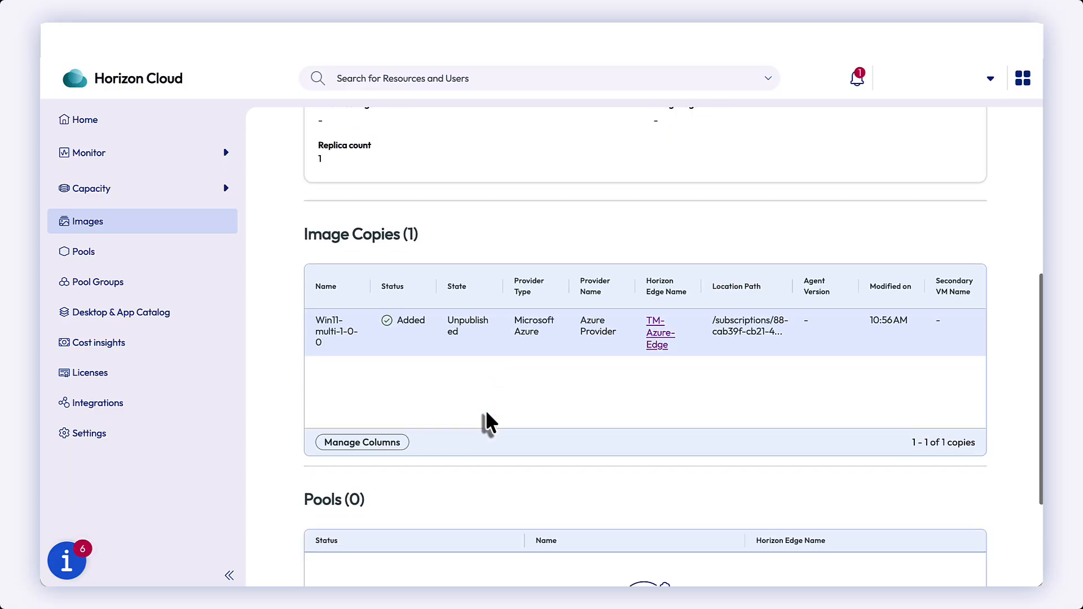
{"action": "scroll", "coordinate": [486, 418], "scroll_direction": "up", "scroll_amount": 8}
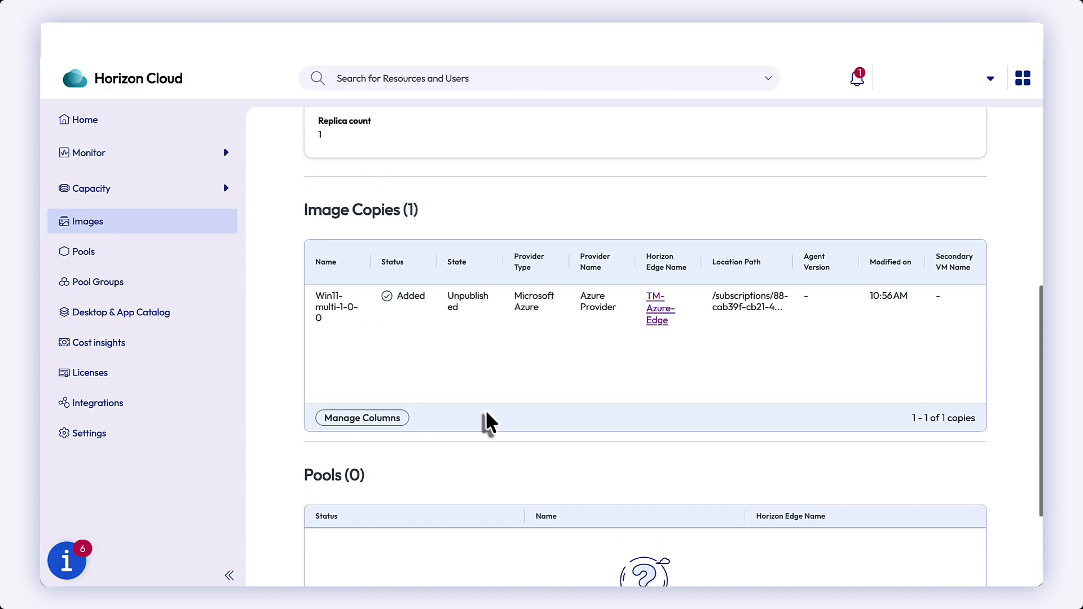
{"action": "scroll", "coordinate": [486, 414], "scroll_direction": "up", "scroll_amount": 2}
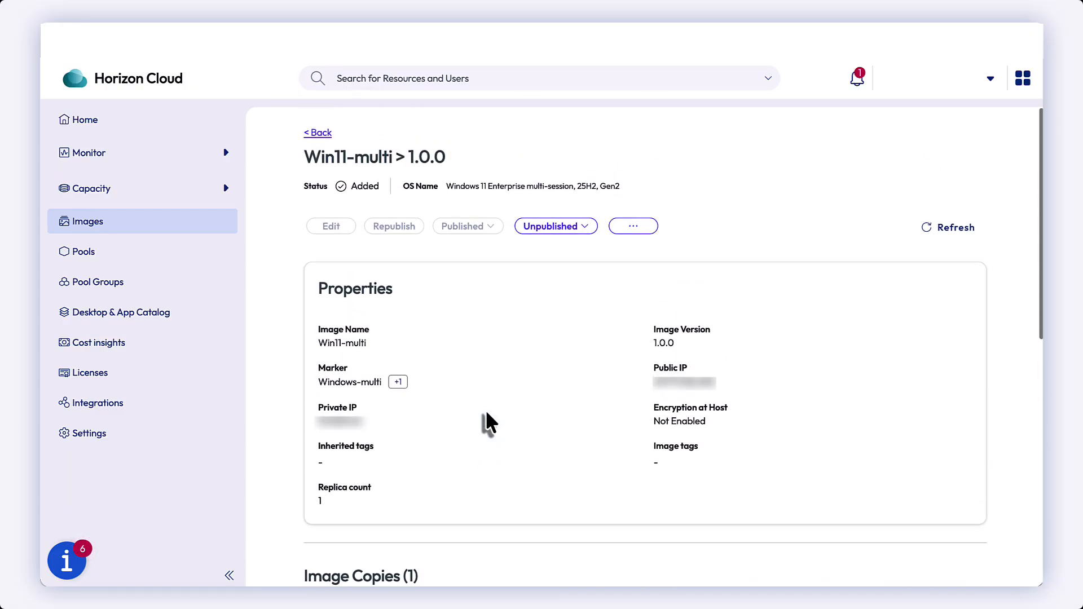
Step: Check the actions available for the unpublished version 1.0.0 and return to the Win11-multi version list
{"action": "left_click", "coordinate": [585, 228]}
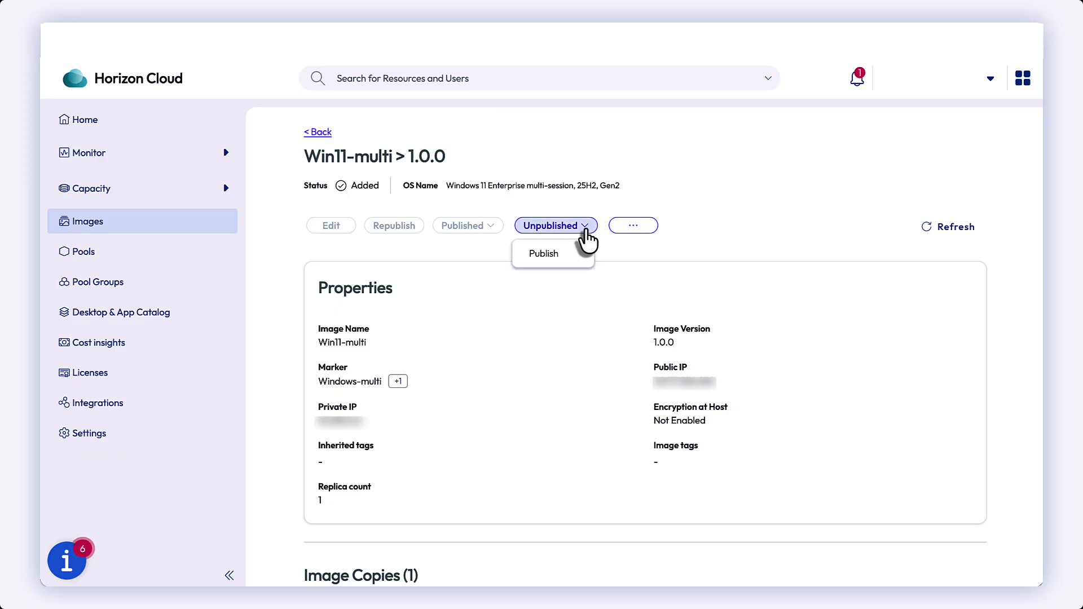
{"action": "left_click", "coordinate": [581, 328]}
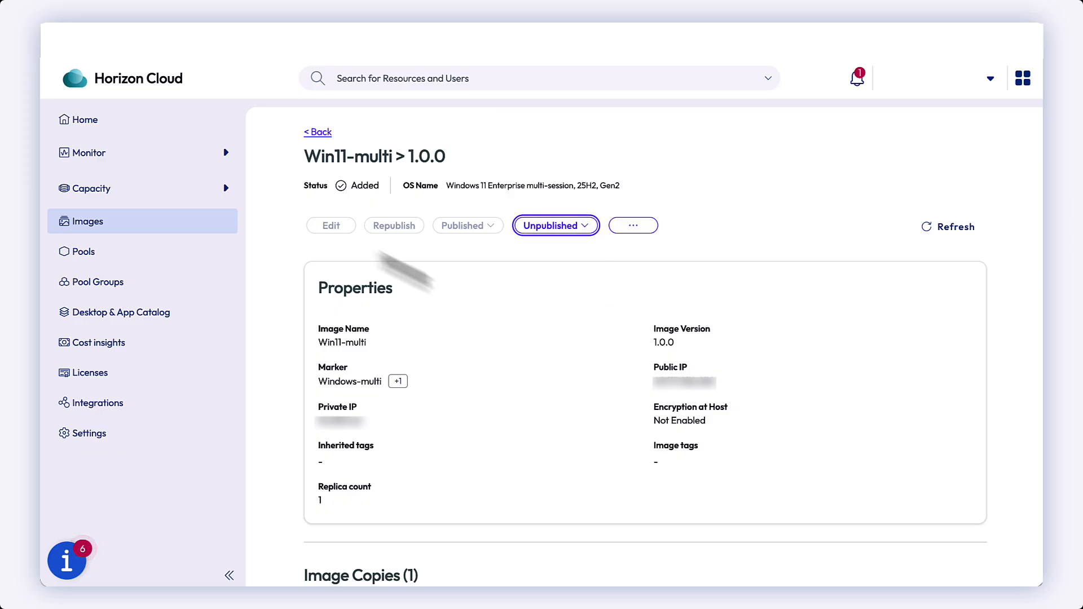
{"action": "left_click", "coordinate": [320, 134]}
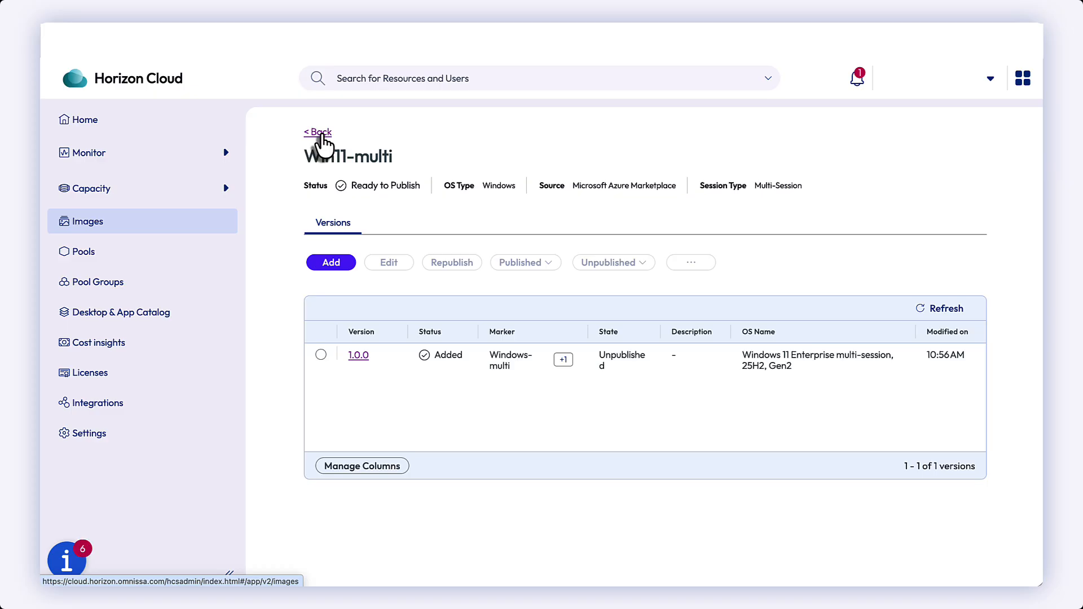
Step: Start publishing version 1.0.0 of Win11-multi, confirm that all requirements are met, and proceed to the destination settings
{"action": "left_click", "coordinate": [321, 354]}
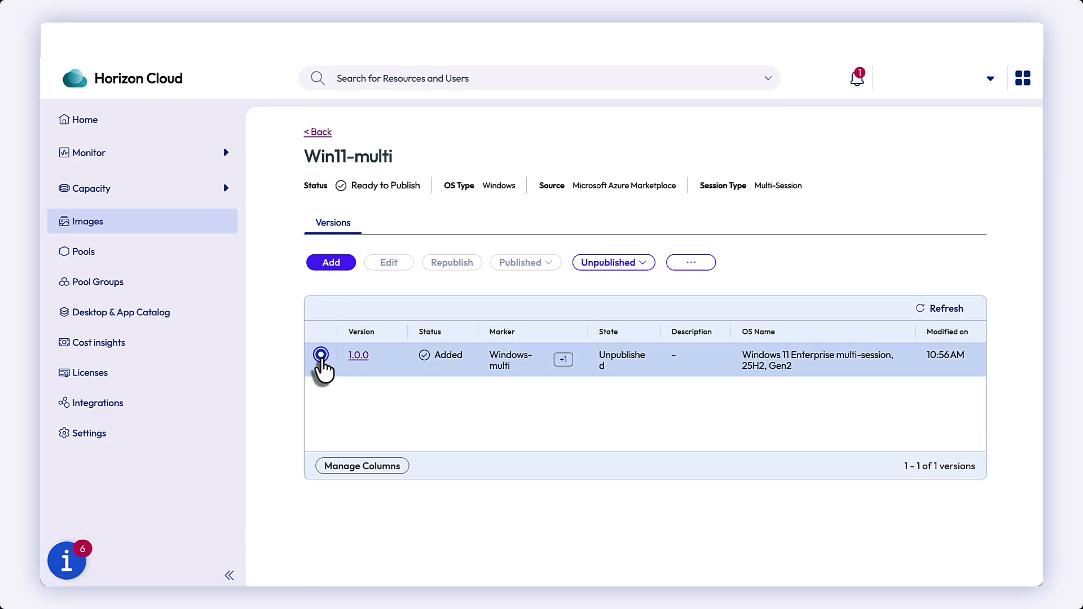
{"action": "left_click", "coordinate": [643, 268]}
{"action": "left_click", "coordinate": [600, 290]}
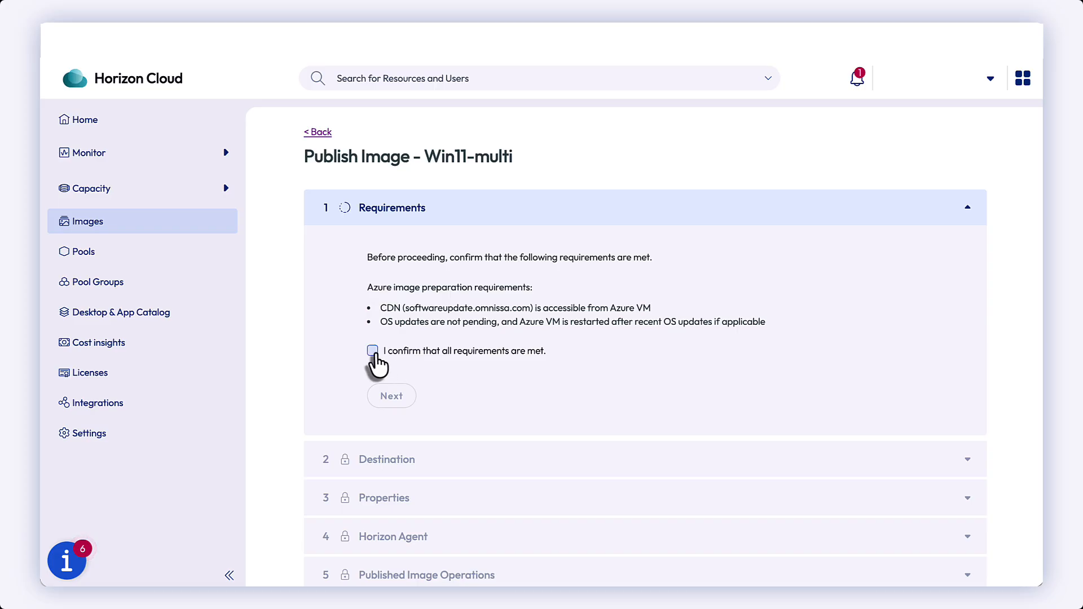
{"action": "left_click", "coordinate": [373, 352]}
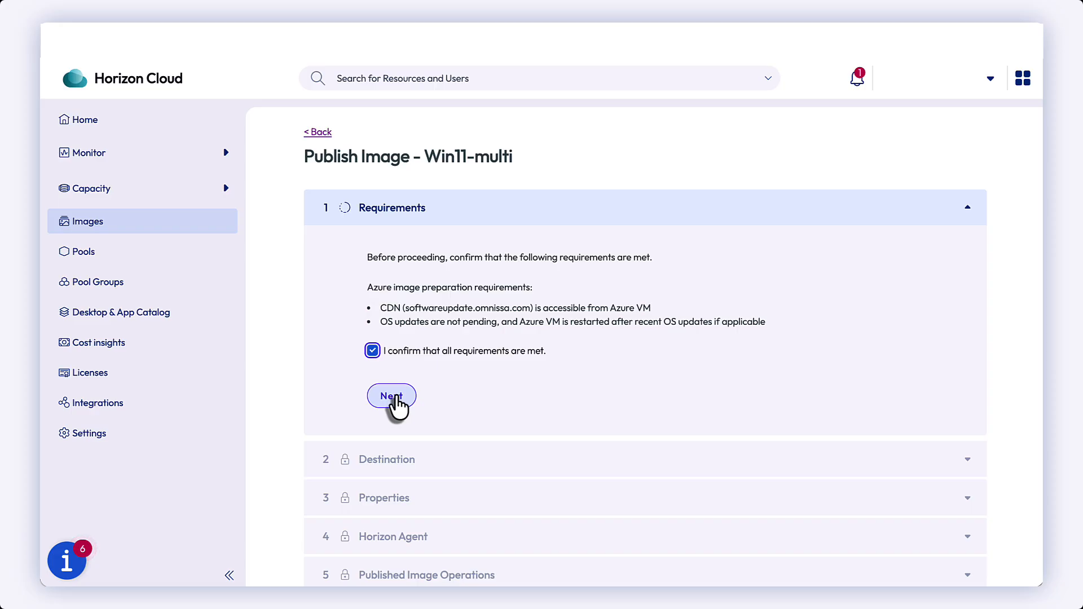
{"action": "left_click", "coordinate": [393, 397]}
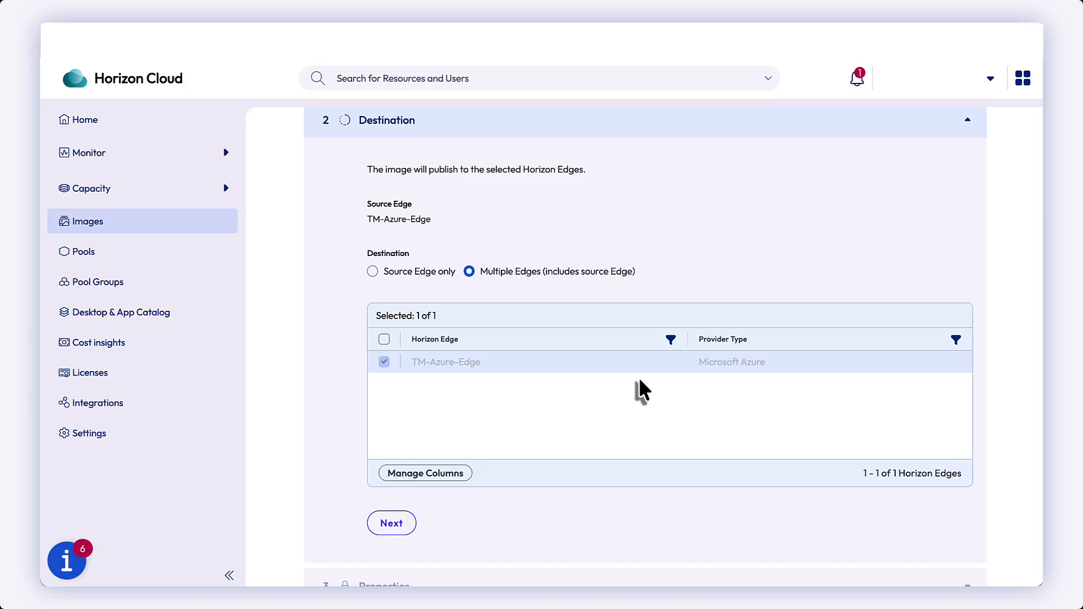
Step: Accept the Multiple Edges destination and the default image properties, checking the explanations for removing Store apps, removing custom script extensions and publish error recovery
{"action": "scroll", "coordinate": [639, 377], "scroll_direction": "down", "scroll_amount": 2}
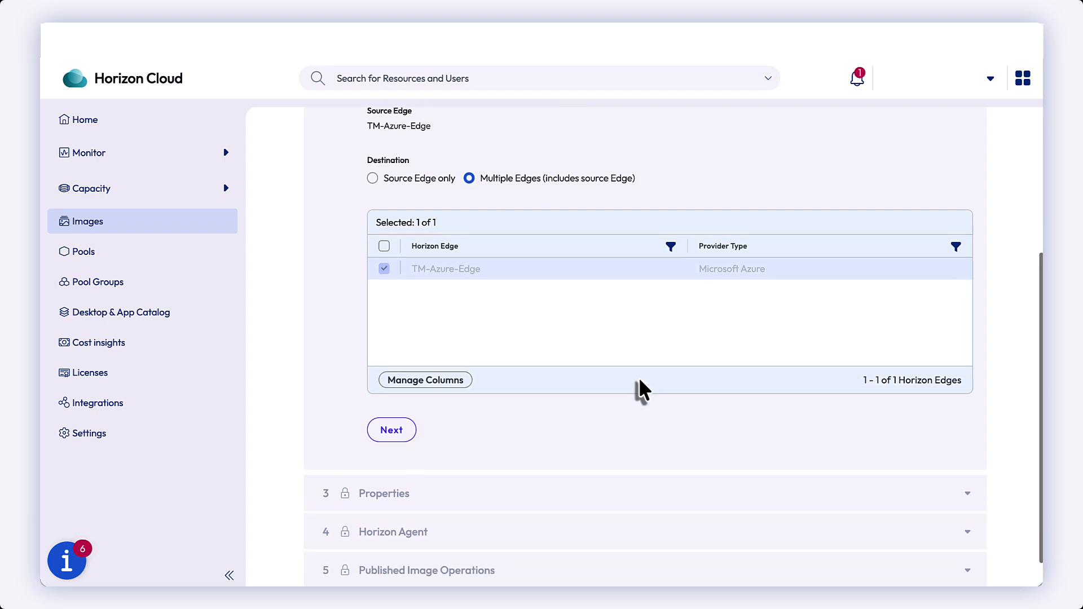
{"action": "left_click", "coordinate": [391, 432]}
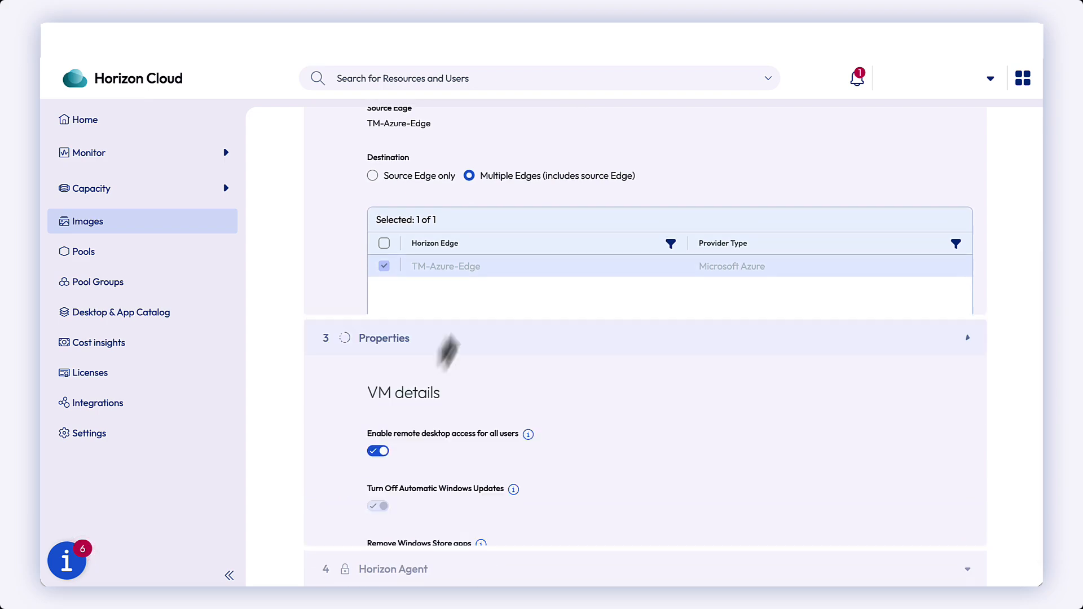
{"action": "left_click", "coordinate": [480, 273]}
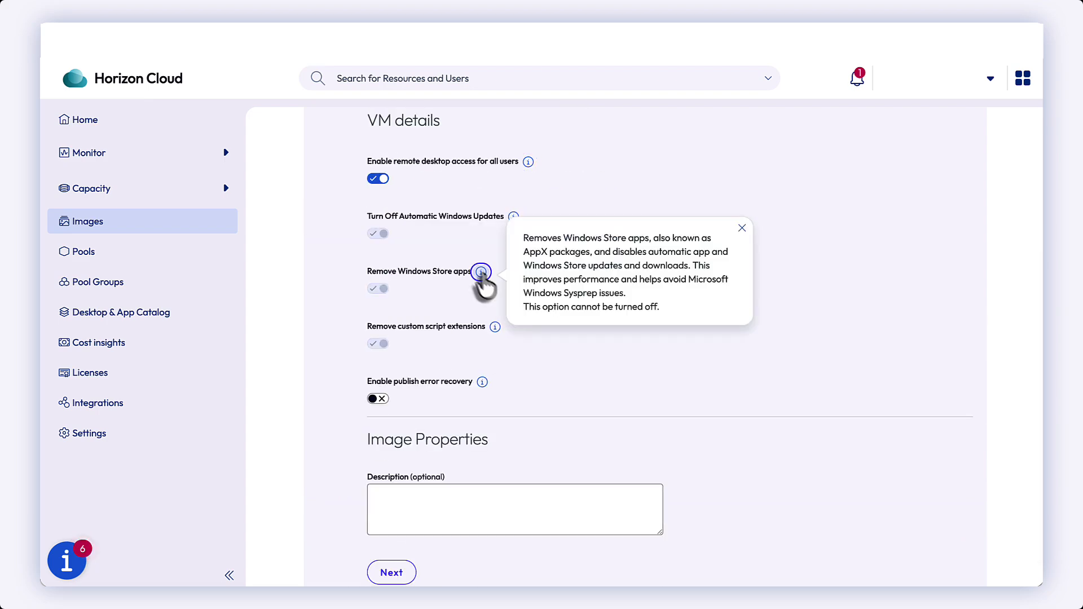
{"action": "left_click", "coordinate": [496, 327]}
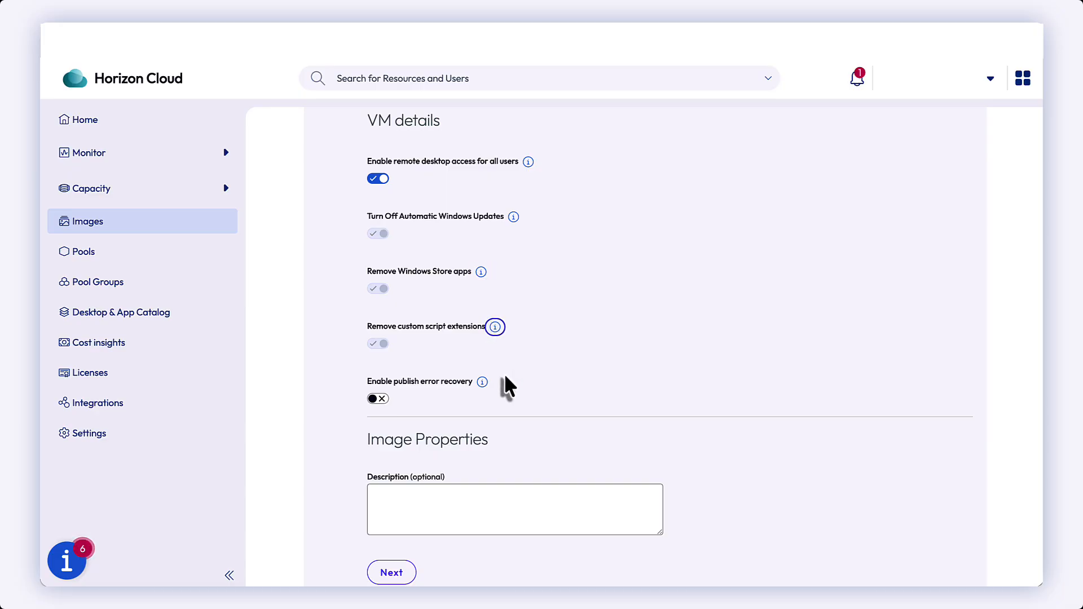
{"action": "scroll", "coordinate": [504, 374], "scroll_direction": "down", "scroll_amount": 2}
{"action": "left_click", "coordinate": [482, 288]}
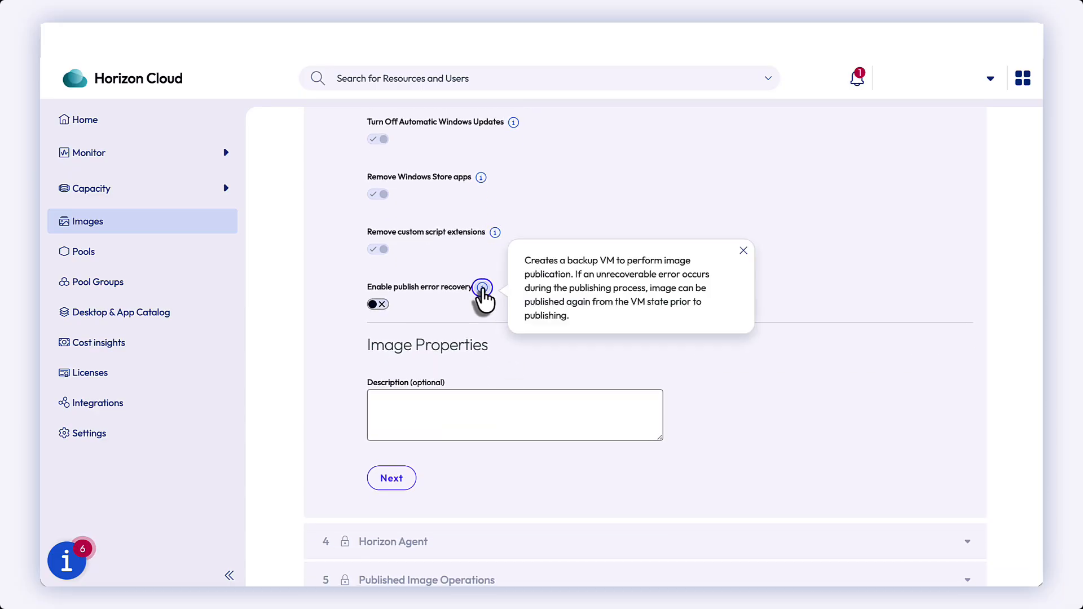
{"action": "left_click", "coordinate": [742, 252]}
{"action": "scroll", "coordinate": [617, 374], "scroll_direction": "down", "scroll_amount": 1}
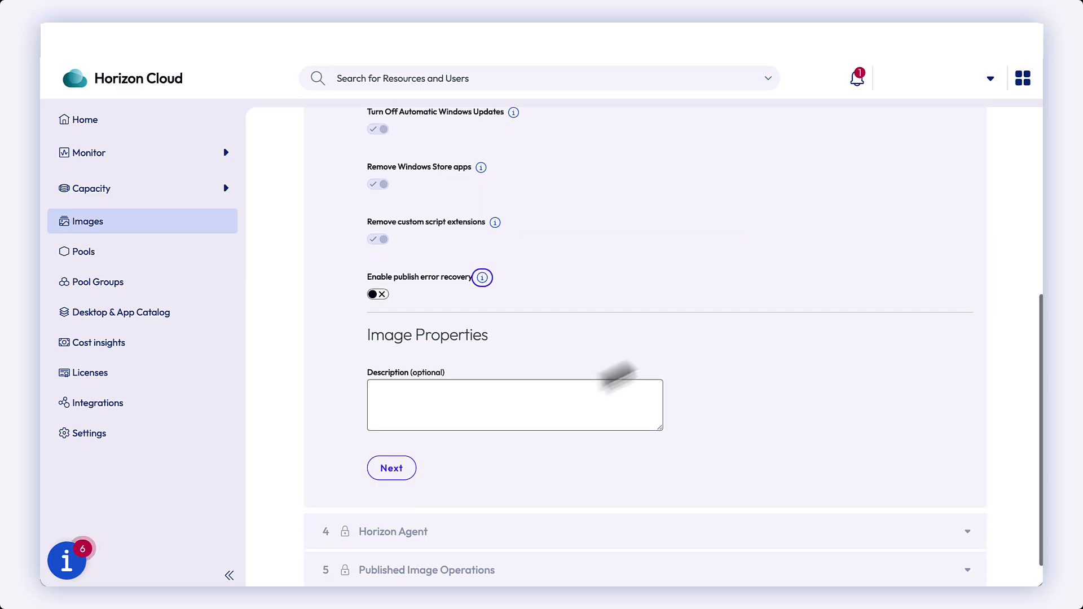
{"action": "left_click", "coordinate": [399, 436]}
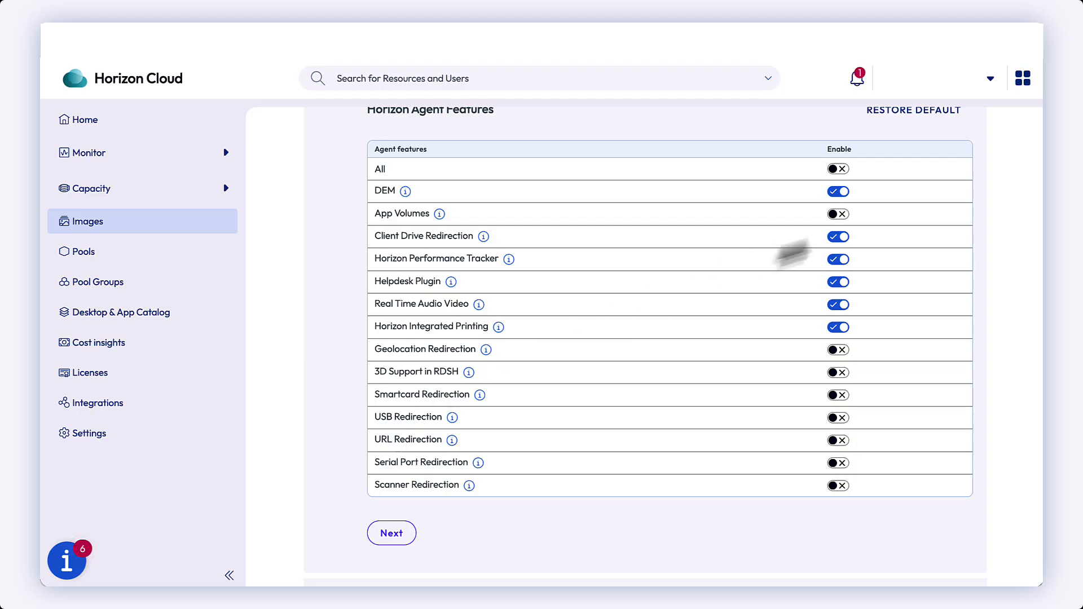
Step: Enable App Volumes among the Horizon Agent features, check the Geolocation Redirection explanation, and proceed to the published image operations
{"action": "left_click", "coordinate": [840, 215]}
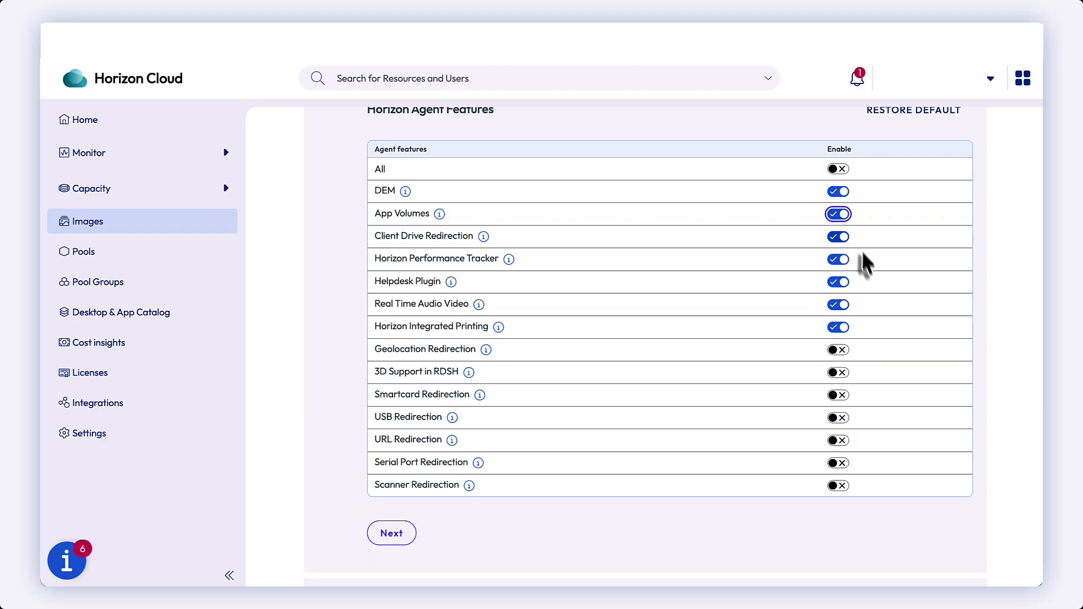
{"action": "left_click", "coordinate": [486, 351]}
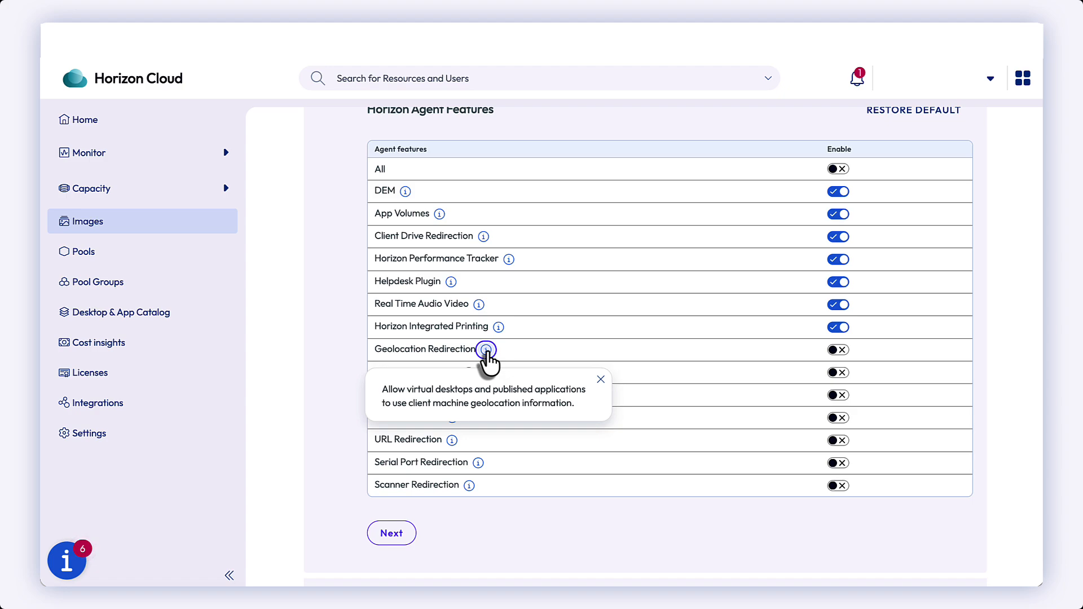
{"action": "left_click", "coordinate": [563, 343]}
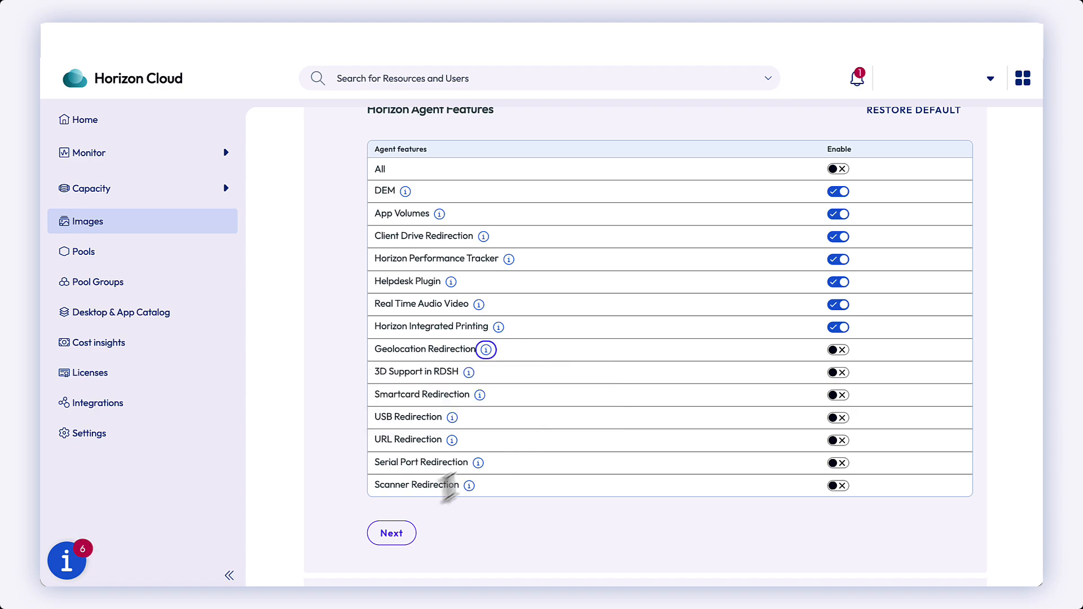
{"action": "left_click", "coordinate": [392, 534]}
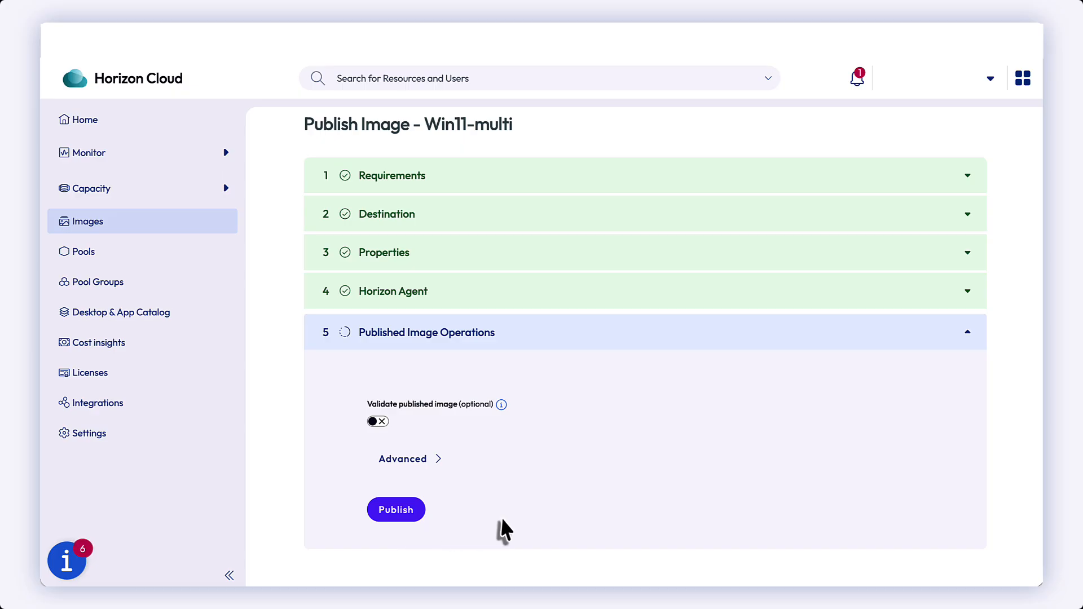
Step: Enable validation of the published image on virtual network vnet-tm-beta-hcs-eastus with subnet snet-beta-hcs-desktops-01
{"action": "left_click", "coordinate": [379, 423]}
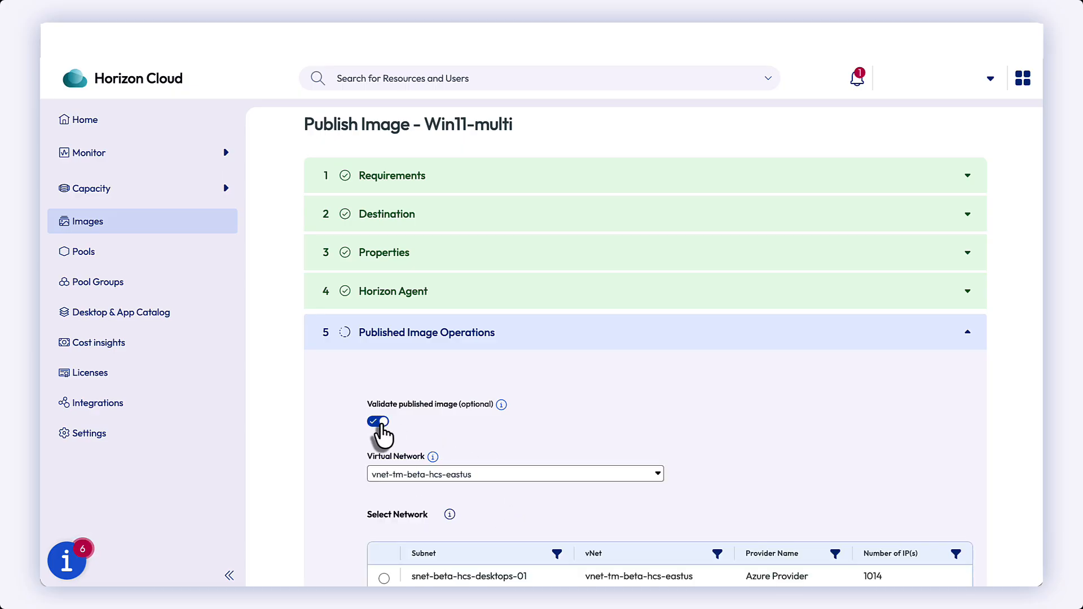
{"action": "scroll", "coordinate": [731, 423], "scroll_direction": "down", "scroll_amount": 3}
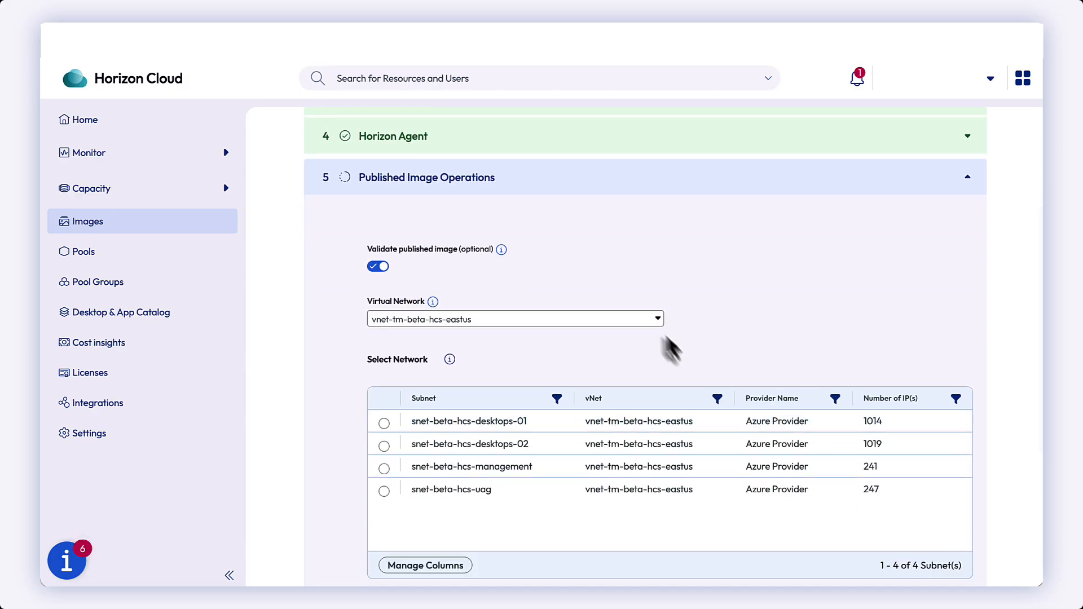
{"action": "left_click", "coordinate": [656, 320]}
{"action": "scroll", "coordinate": [719, 327], "scroll_direction": "down", "scroll_amount": 2}
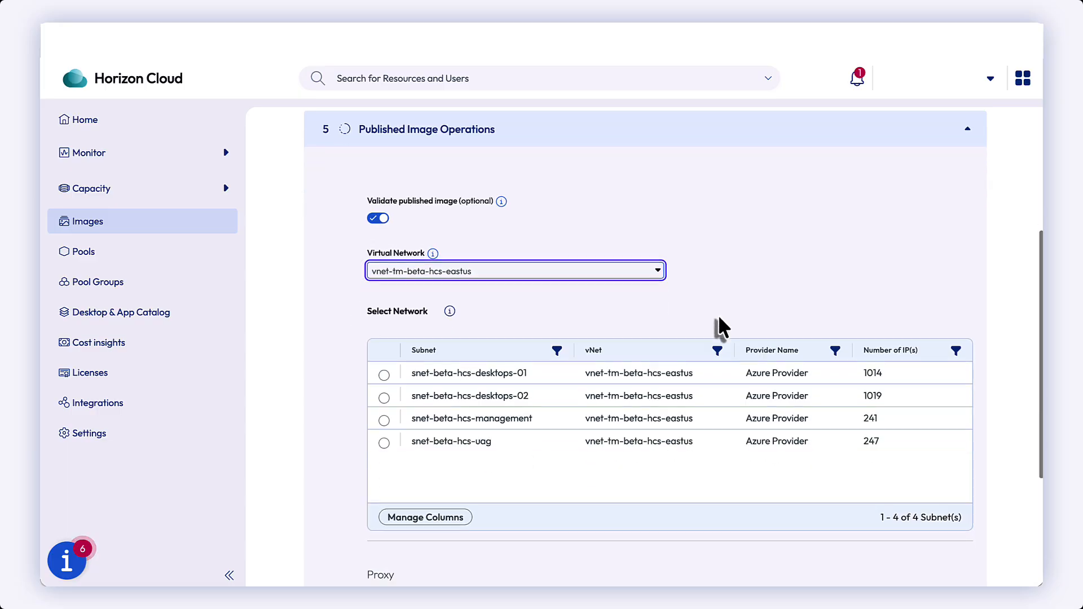
{"action": "left_click", "coordinate": [384, 351]}
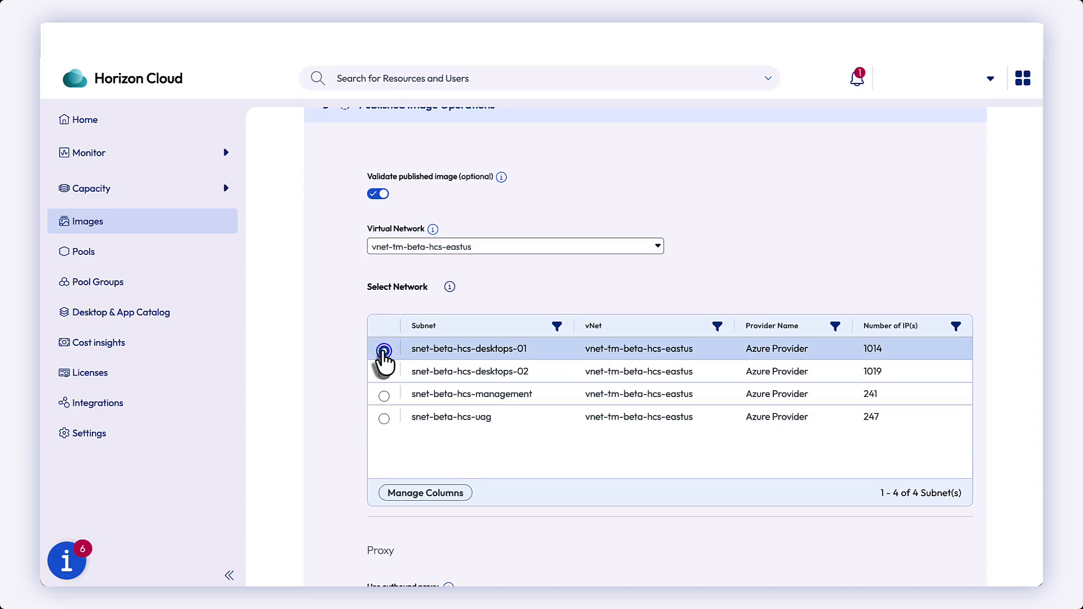
Step: Review the advanced Azure resource tag settings and publish the image with the outbound proxy off and no image tags
{"action": "scroll", "coordinate": [587, 536], "scroll_direction": "down", "scroll_amount": 1}
{"action": "scroll", "coordinate": [584, 536], "scroll_direction": "down", "scroll_amount": 3}
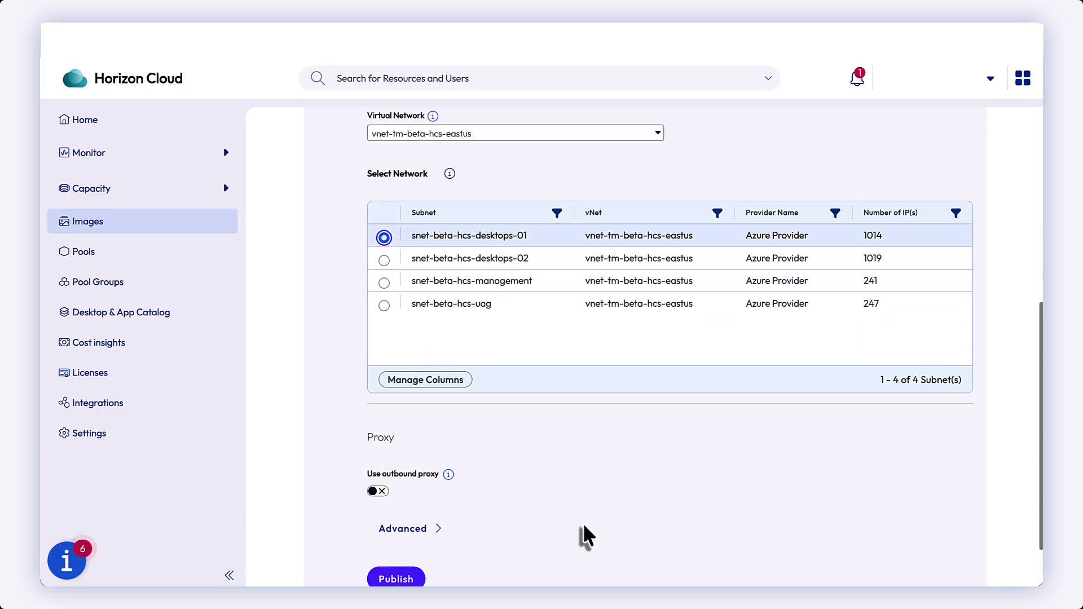
{"action": "left_click", "coordinate": [429, 460]}
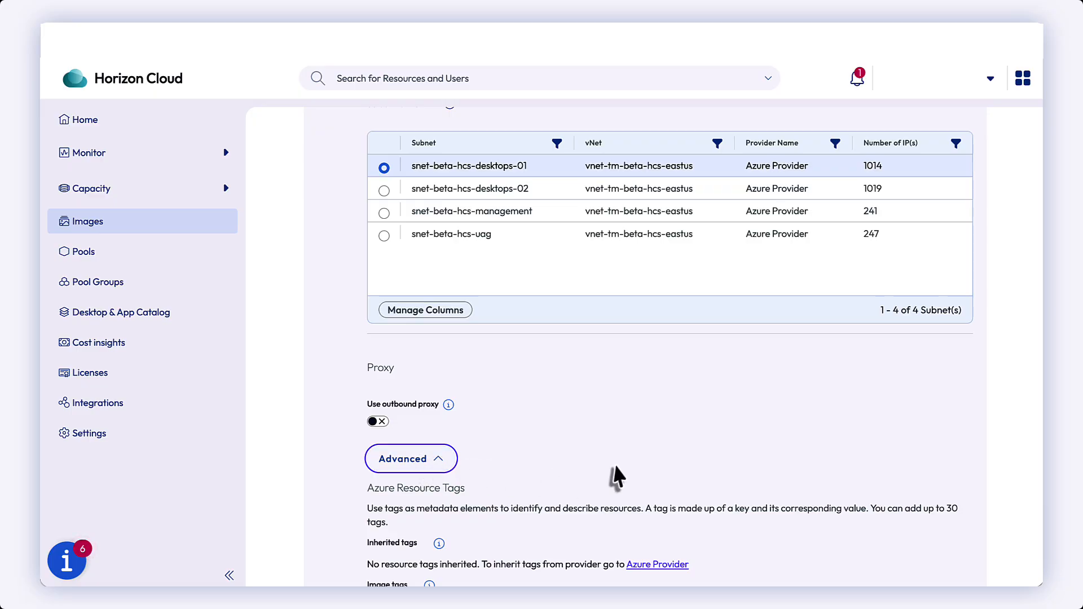
{"action": "scroll", "coordinate": [603, 482], "scroll_direction": "down", "scroll_amount": 3}
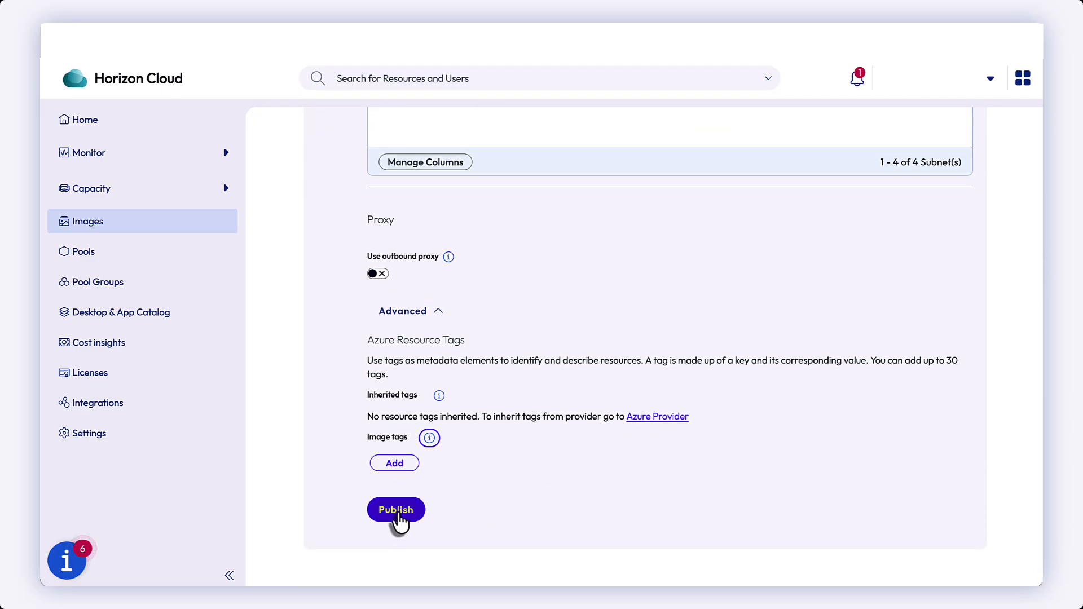
{"action": "left_click", "coordinate": [396, 510]}
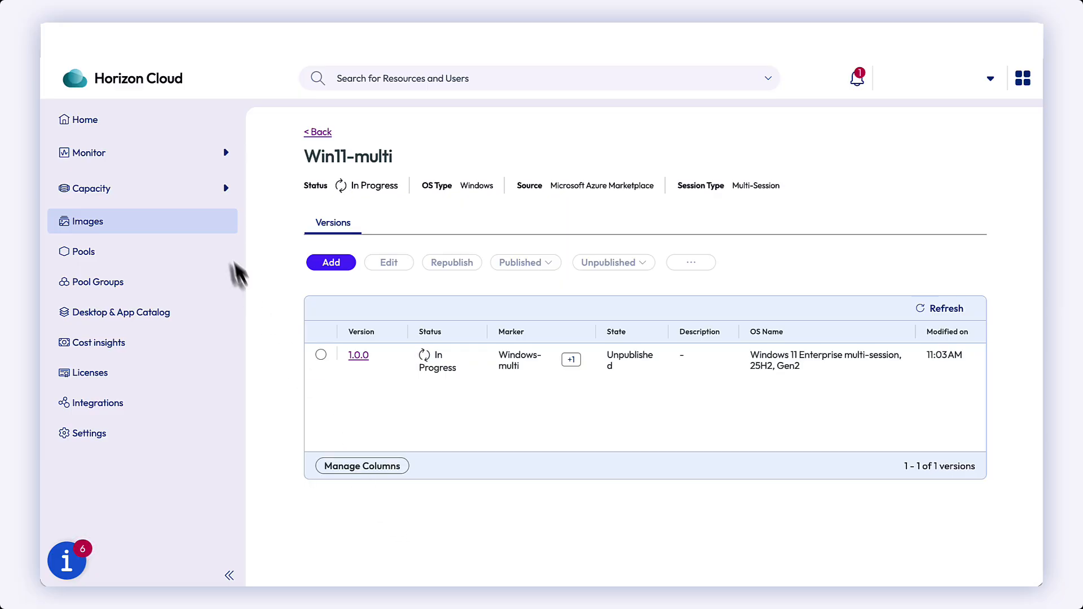
Step: Open the admin activity logs and examine the subtasks of the Publish image version event for Win11-multi 1.0.0
{"action": "left_click", "coordinate": [123, 158]}
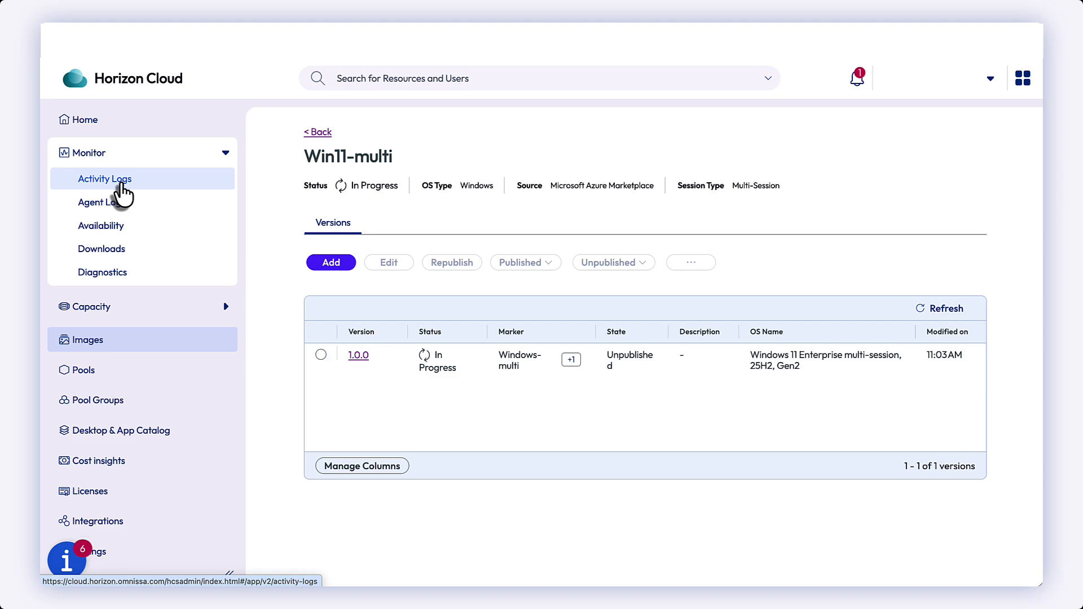
{"action": "left_click", "coordinate": [121, 182]}
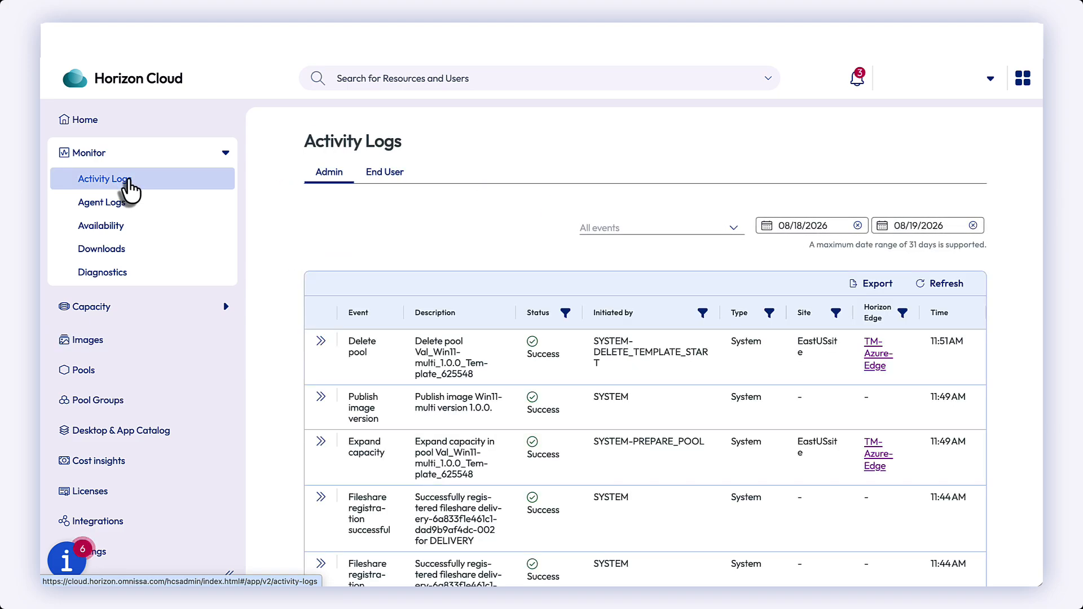
{"action": "scroll", "coordinate": [322, 316], "scroll_direction": "down", "scroll_amount": 2}
{"action": "left_click", "coordinate": [321, 287]}
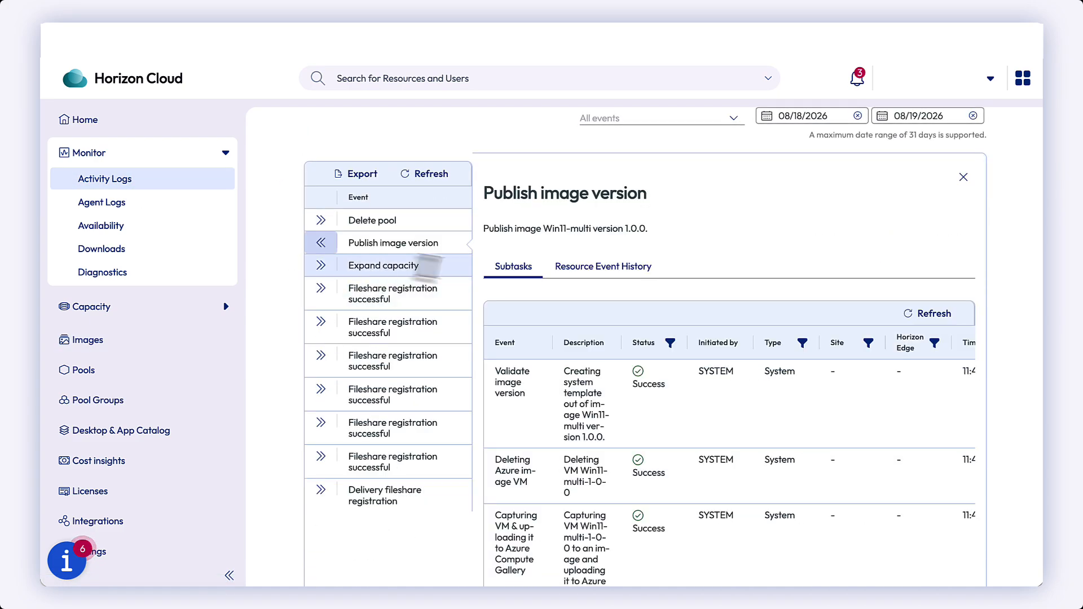
{"action": "scroll", "coordinate": [631, 499], "scroll_direction": "up", "scroll_amount": 1}
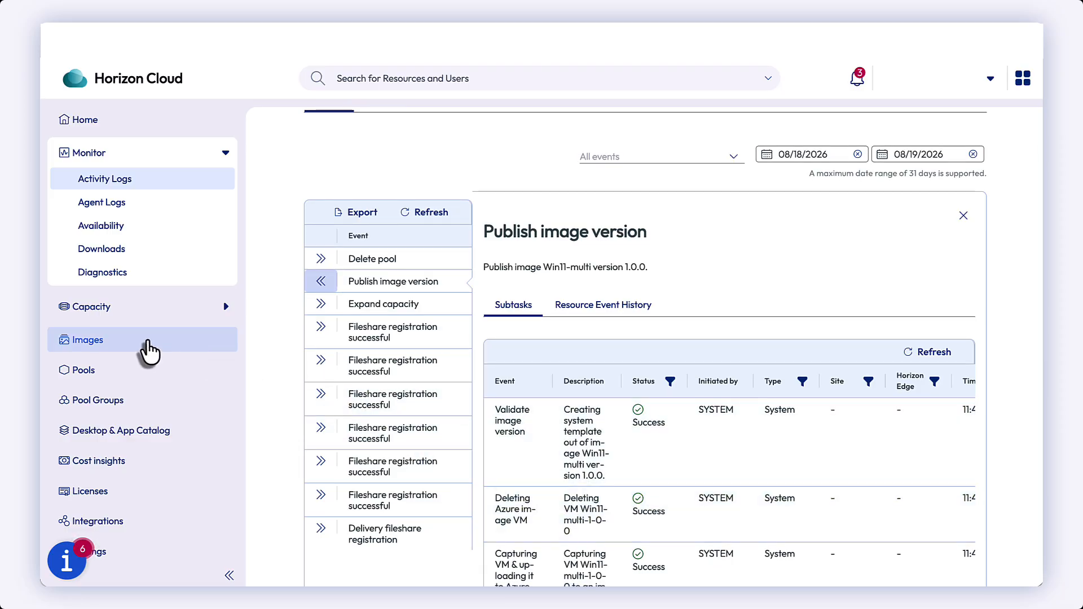
Step: Return to the images, open Win11-multi version 1.0.0 and check the actions available for the published version
{"action": "left_click", "coordinate": [149, 351]}
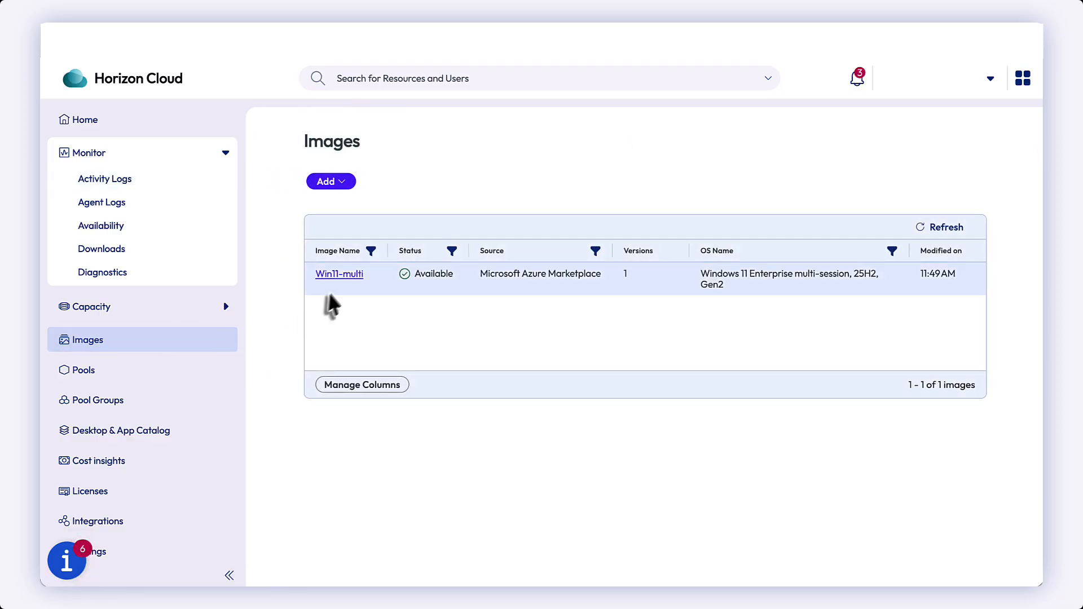
{"action": "left_click", "coordinate": [340, 274]}
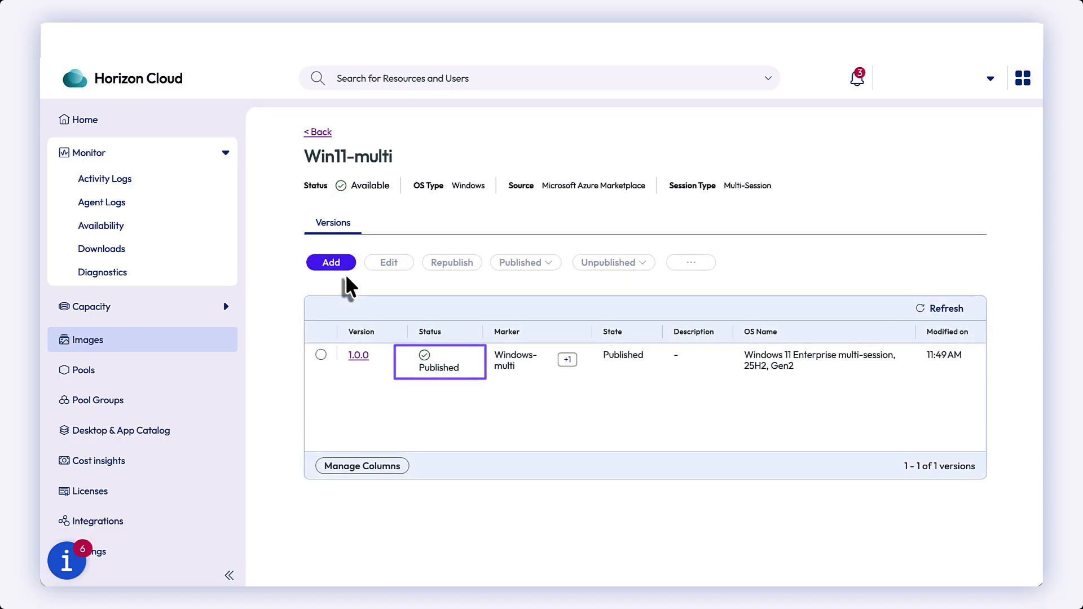
{"action": "left_click", "coordinate": [358, 356]}
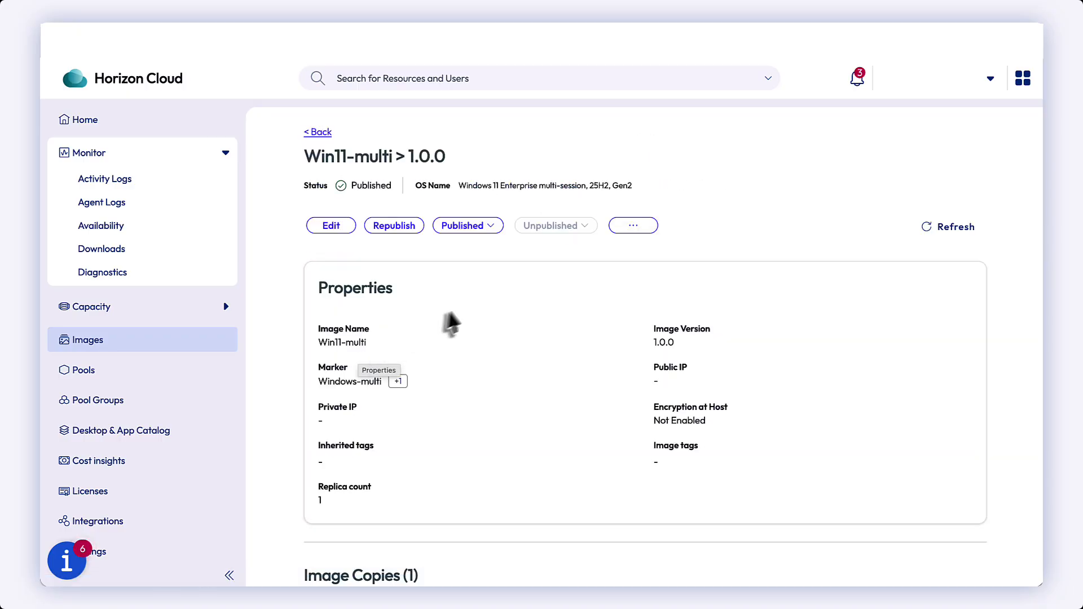
{"action": "left_click", "coordinate": [494, 233]}
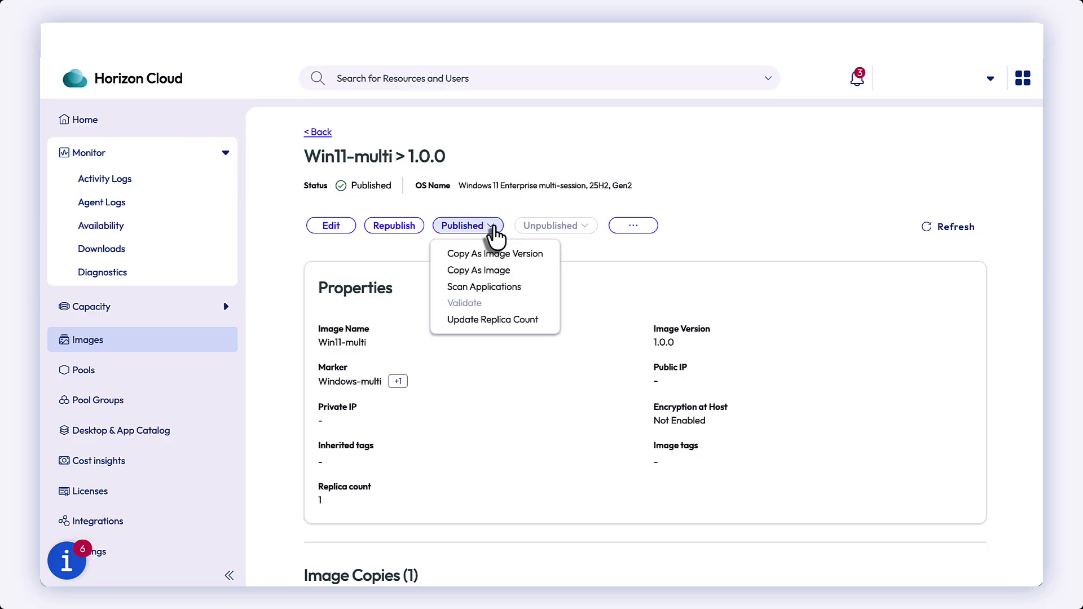